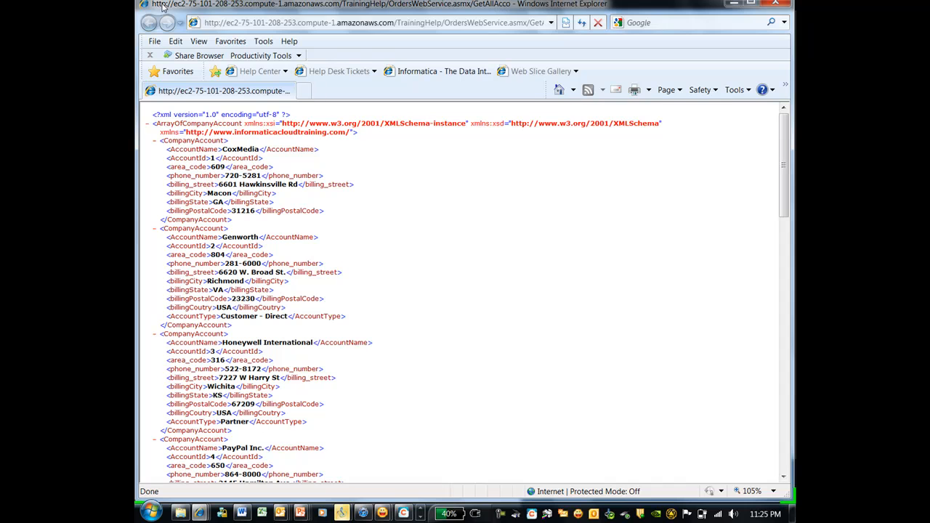
# Resize the GetAllAccounts XML window smaller so the OrdersWebService test page shows behind it.
pyautogui.moveTo(136, 2); pyautogui.dragTo(448, 98)
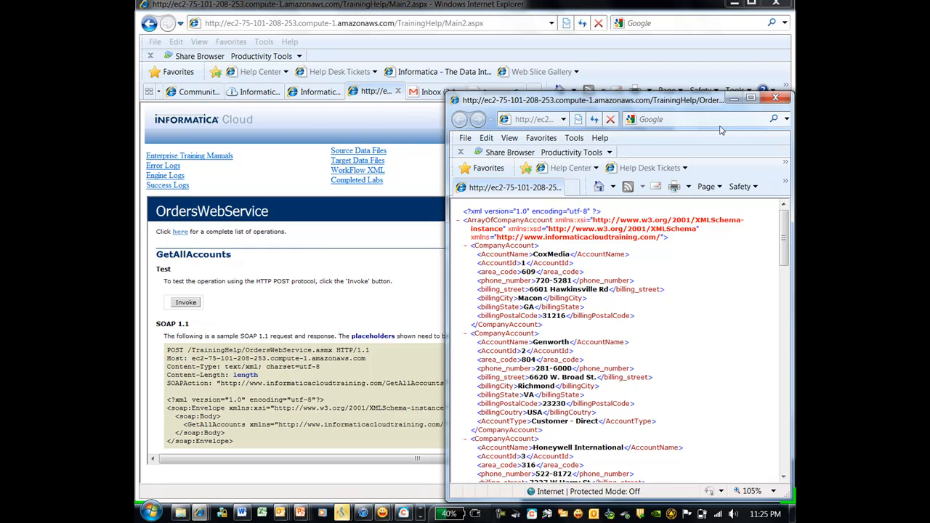
# Close the XML results, view the Orders Web Service WSDL, and return to the operations test screen.
pyautogui.click(775, 97)
pyautogui.click(596, 166)
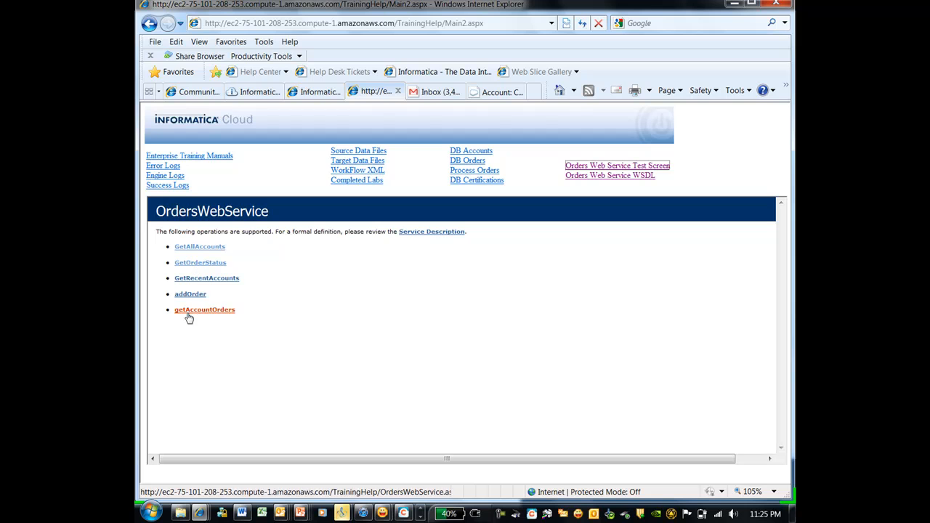
pyautogui.click(623, 178)
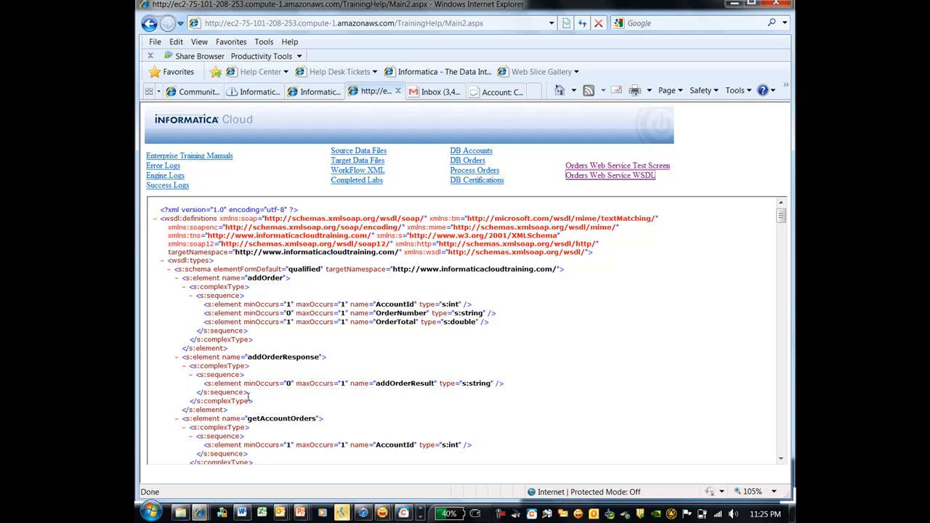
pyautogui.click(607, 167)
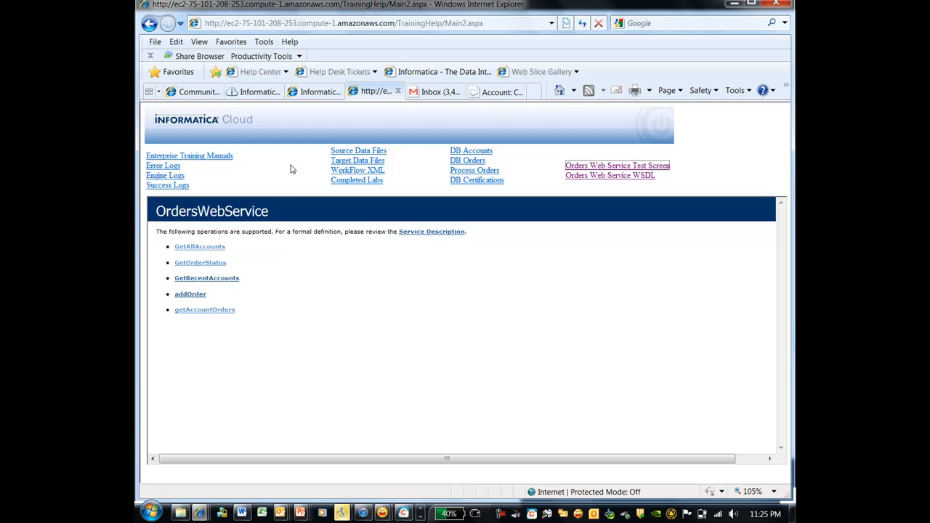
pyautogui.click(247, 91)
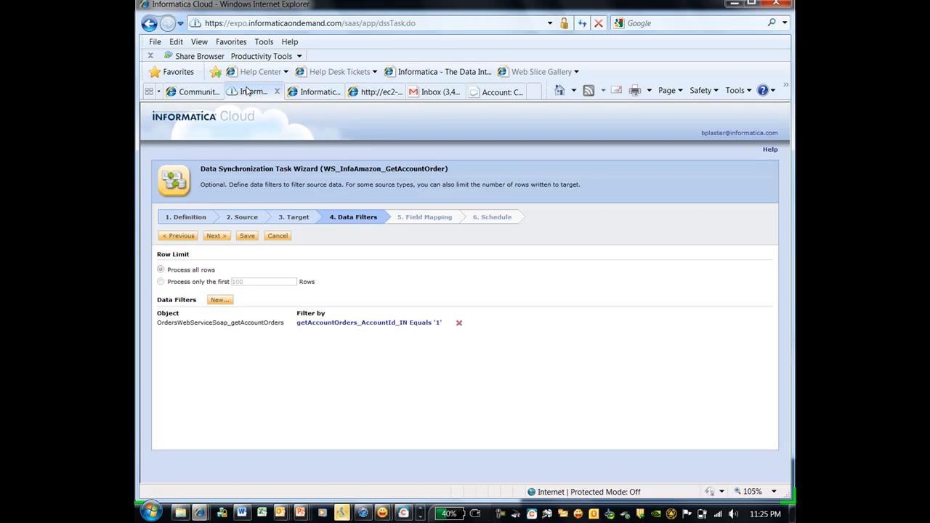
# Cancel the open task wizard, sign in with the user's e-mail and password, and pass the maintenance notice.
pyautogui.click(277, 236)
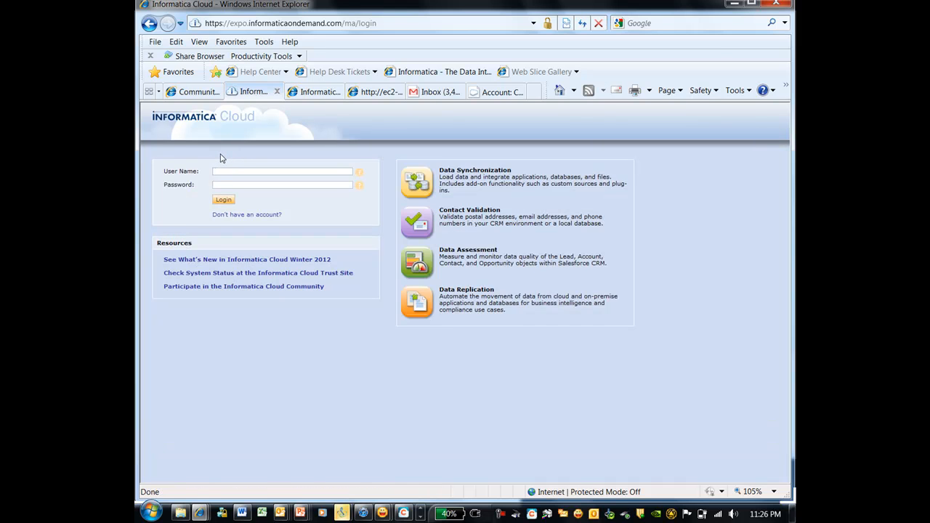
pyautogui.press('Tab')
pyautogui.press('End')
pyautogui.press('Return')
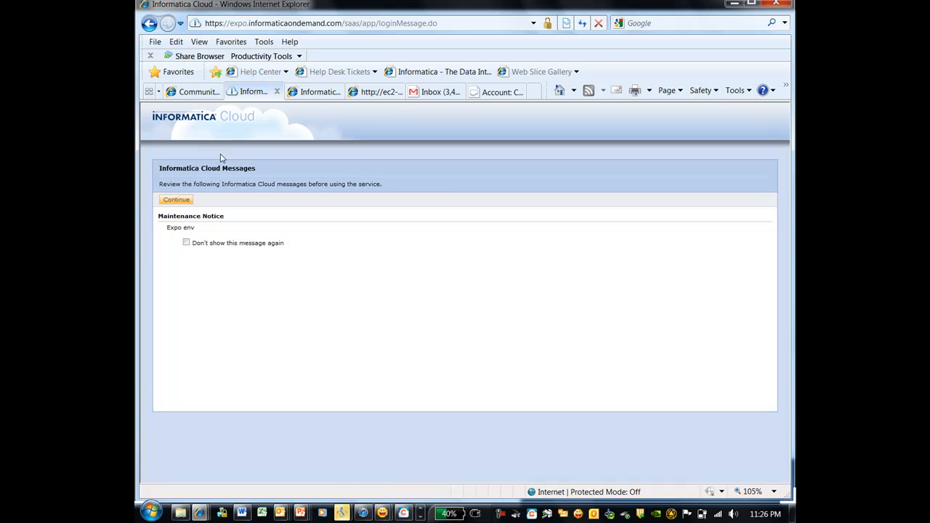
pyautogui.click(172, 200)
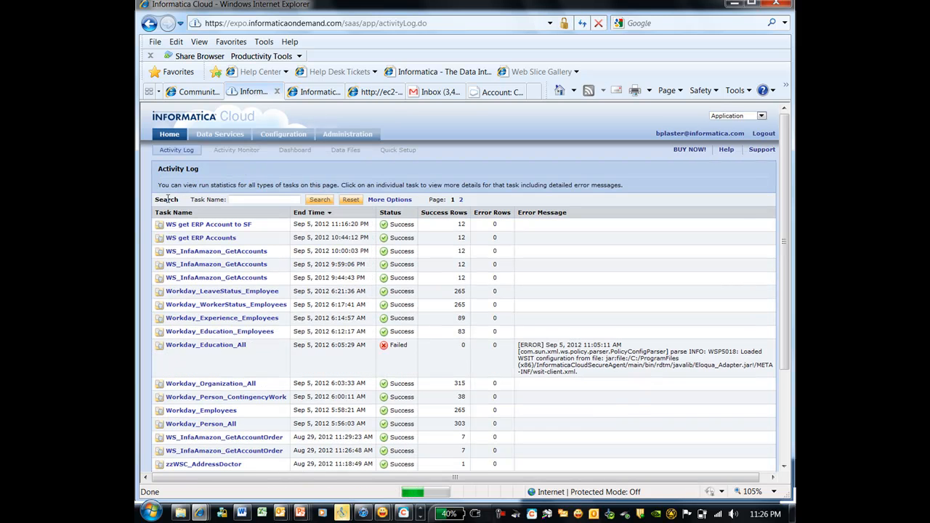
# From the Data Synchronization Tasks list, start a new synchronization task.
pyautogui.click(221, 135)
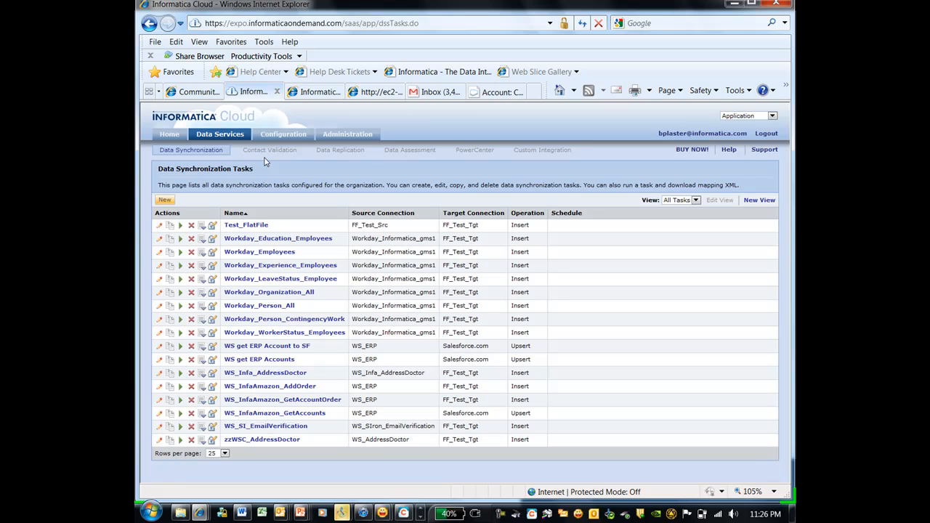
pyautogui.click(164, 200)
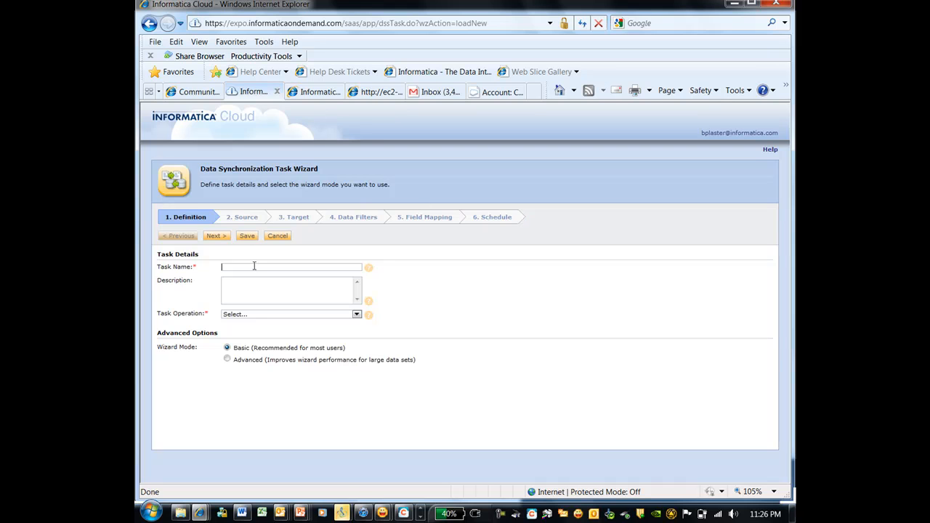
# Name the task 'ws ERP get accounts into SF', set operation to Upsert, and go to Source.
pyautogui.write('ws ERP get accounts into SF')
pyautogui.click(264, 315)
pyautogui.click(263, 344)
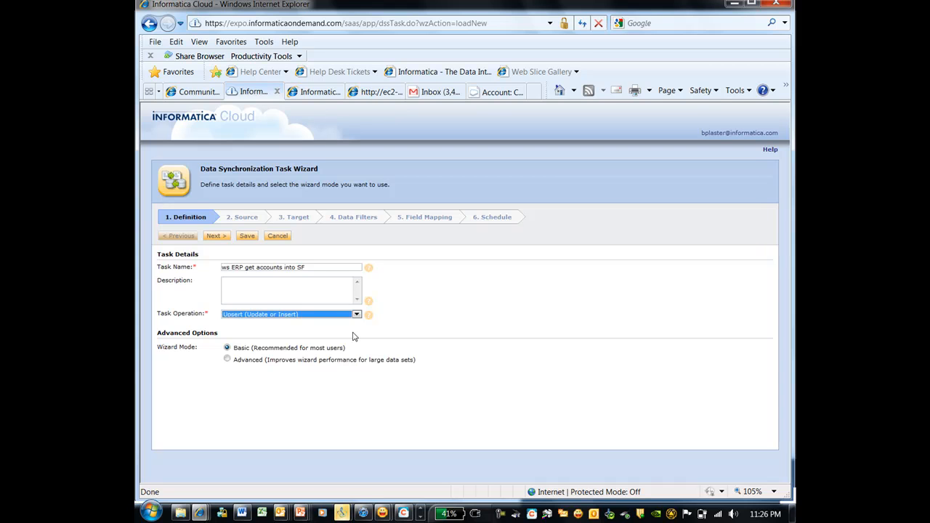
pyautogui.click(238, 218)
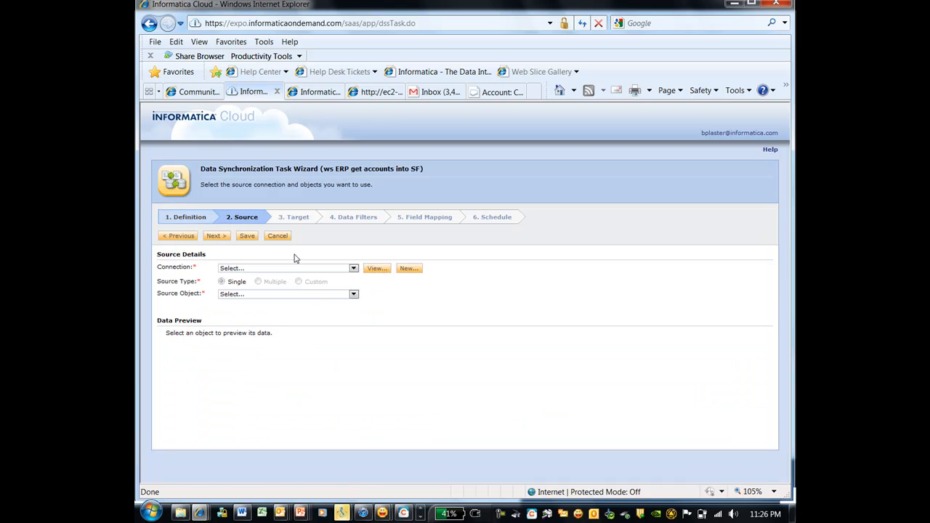
pyautogui.click(295, 269)
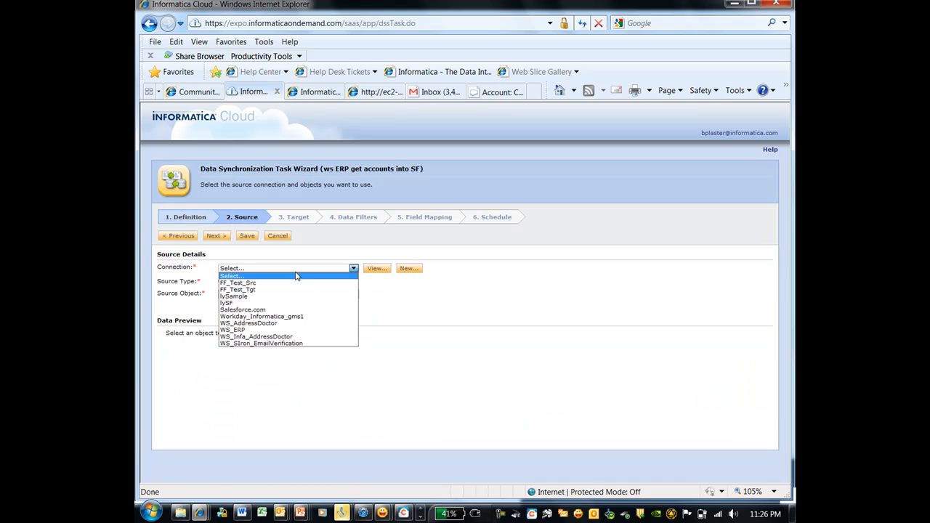
# Choose WS_ERP as the source connection and review its WSDL and Endpoint URLs.
pyautogui.click(294, 330)
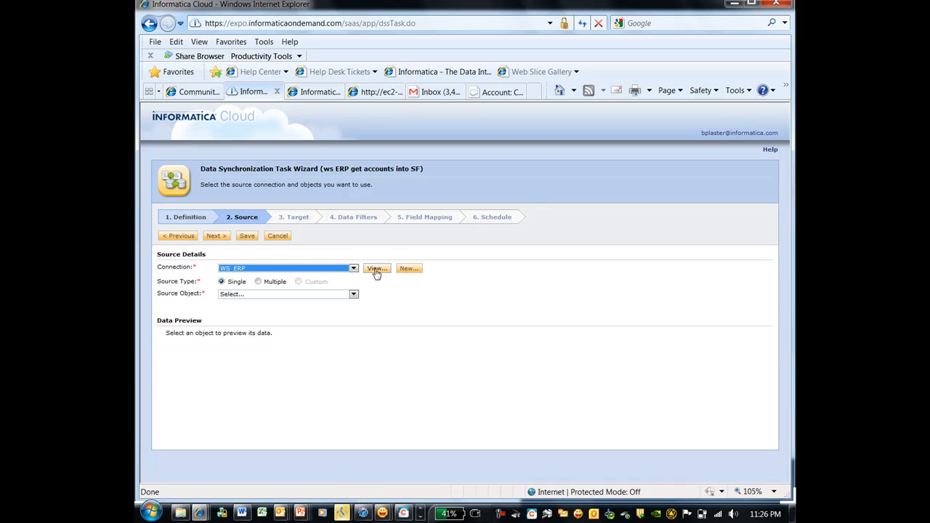
pyautogui.click(375, 269)
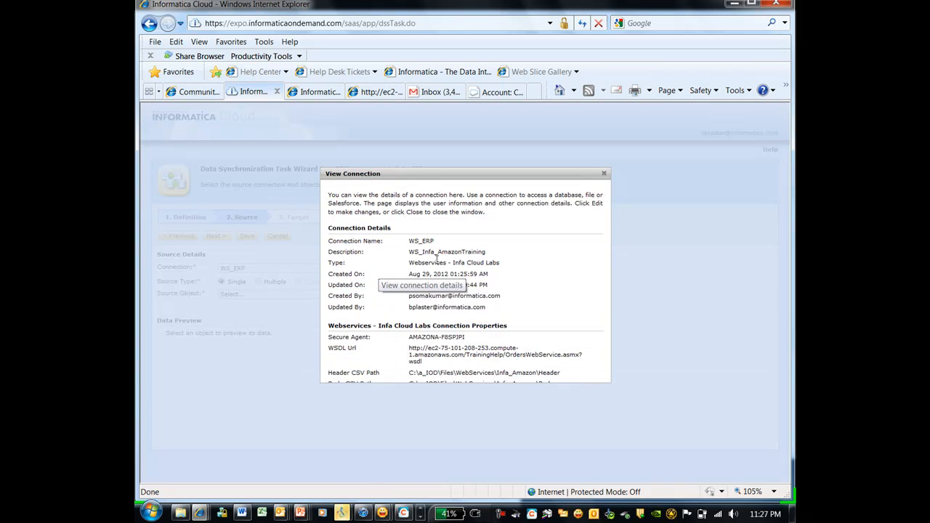
pyautogui.tripleClick(409, 355)
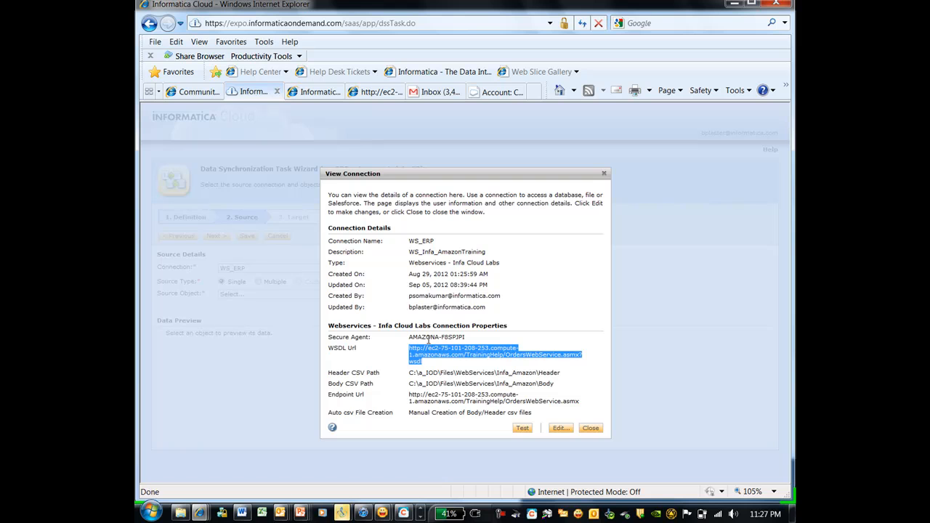
pyautogui.moveTo(582, 402); pyautogui.dragTo(416, 400)
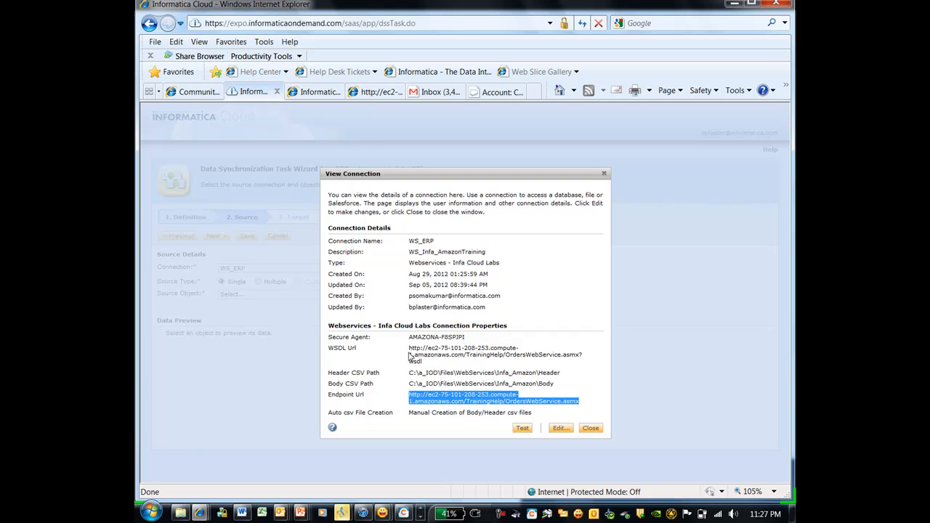
pyautogui.click(591, 429)
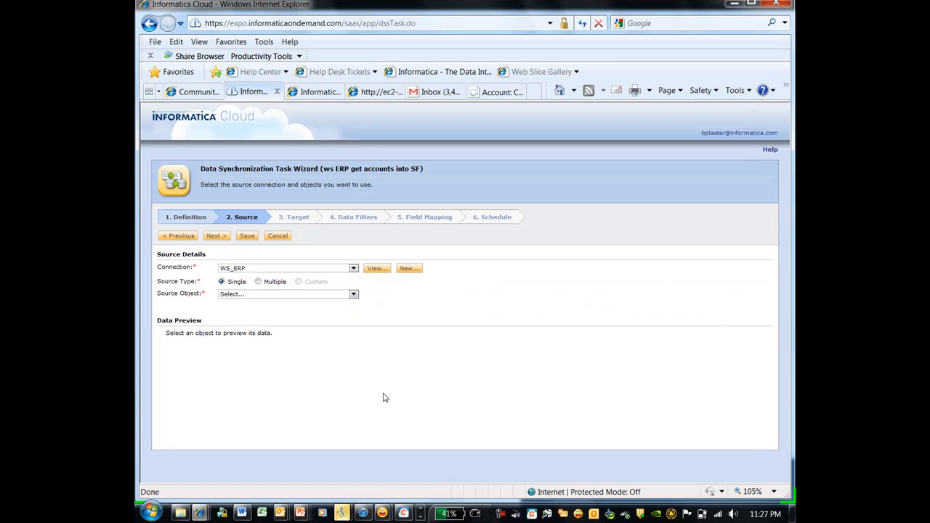
# Set OrdersWebServiceSoap_GetAllAccounts as the source object (13 columns) and advance to Target.
pyautogui.click(282, 294)
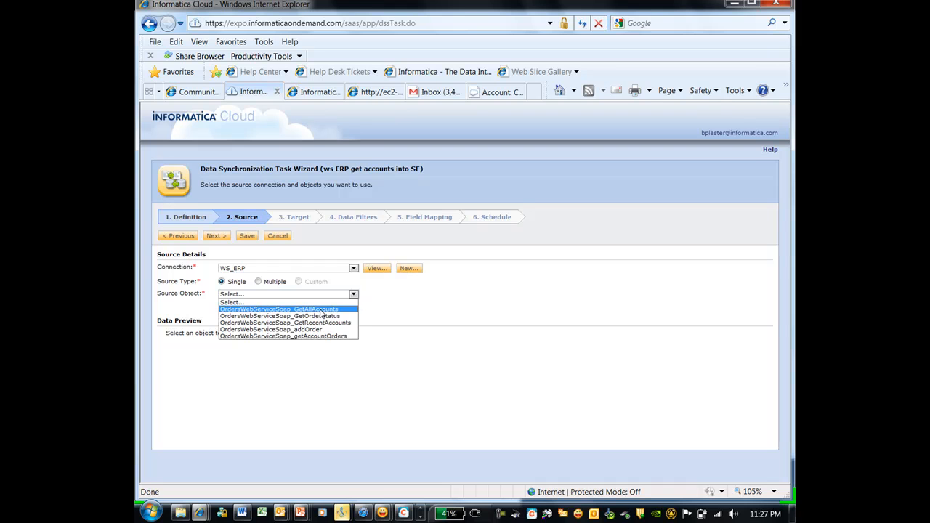
pyautogui.click(322, 309)
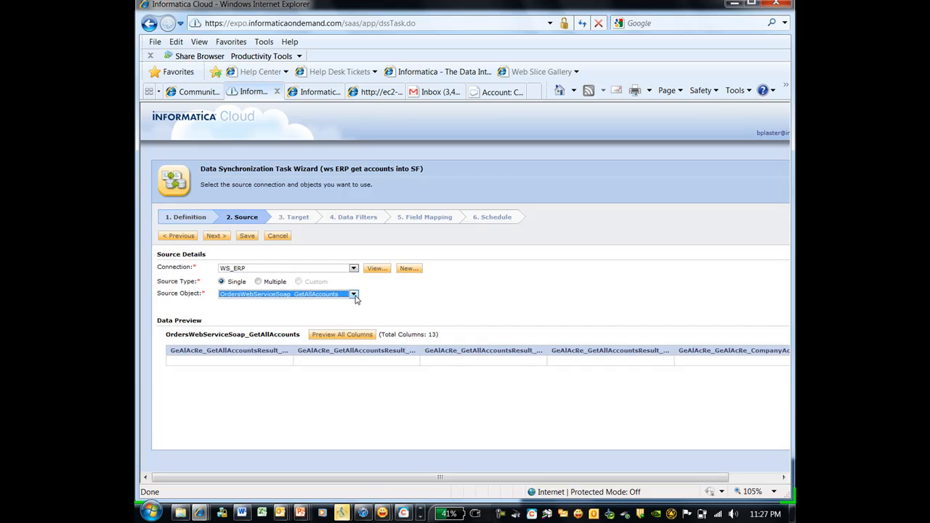
pyautogui.click(354, 295)
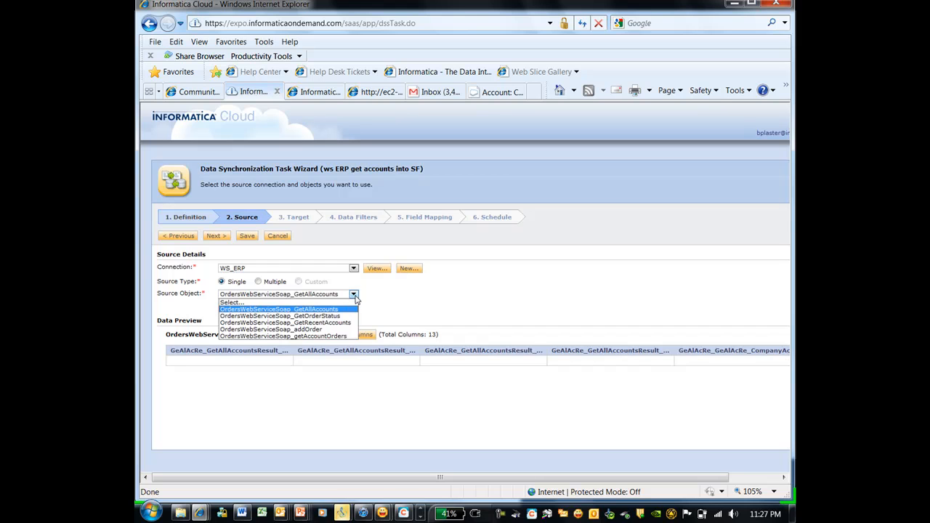
pyautogui.click(352, 310)
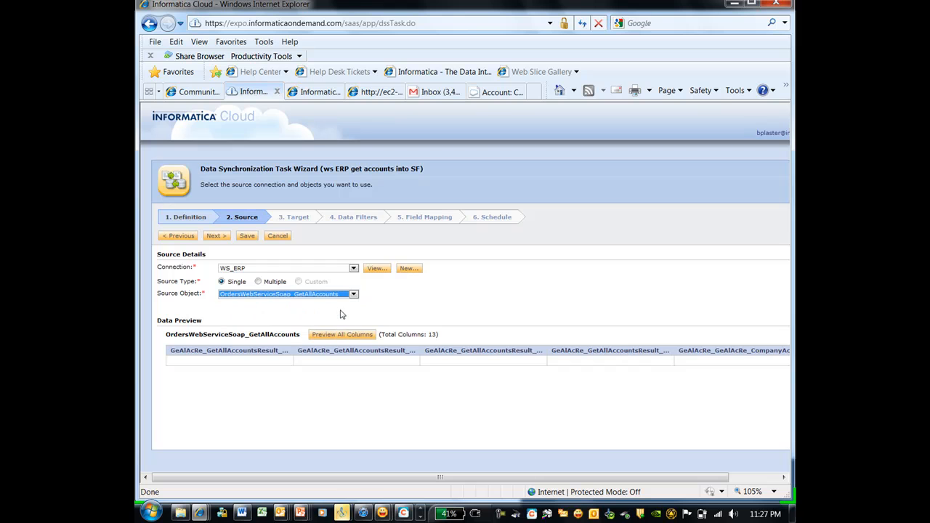
pyautogui.click(294, 219)
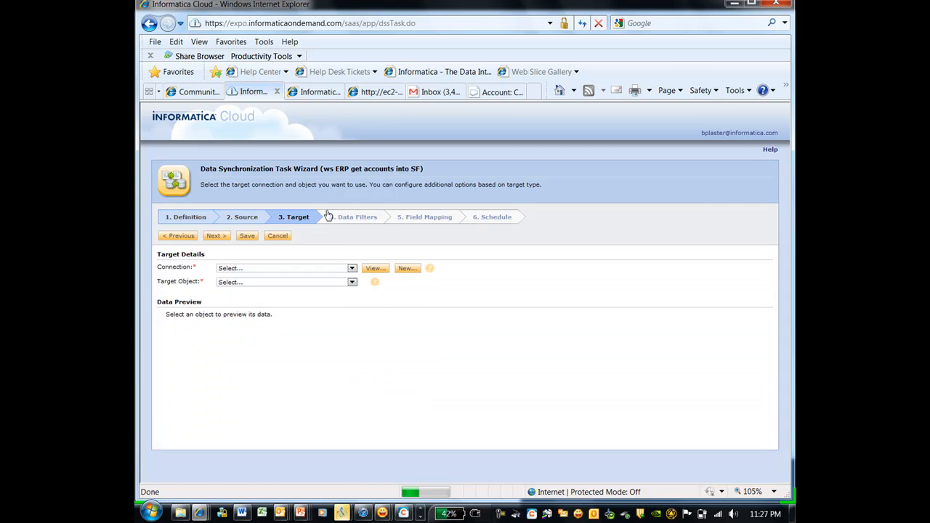
# Target the Salesforce.com Account object (62 columns) and proceed to Field Mapping.
pyautogui.click(352, 268)
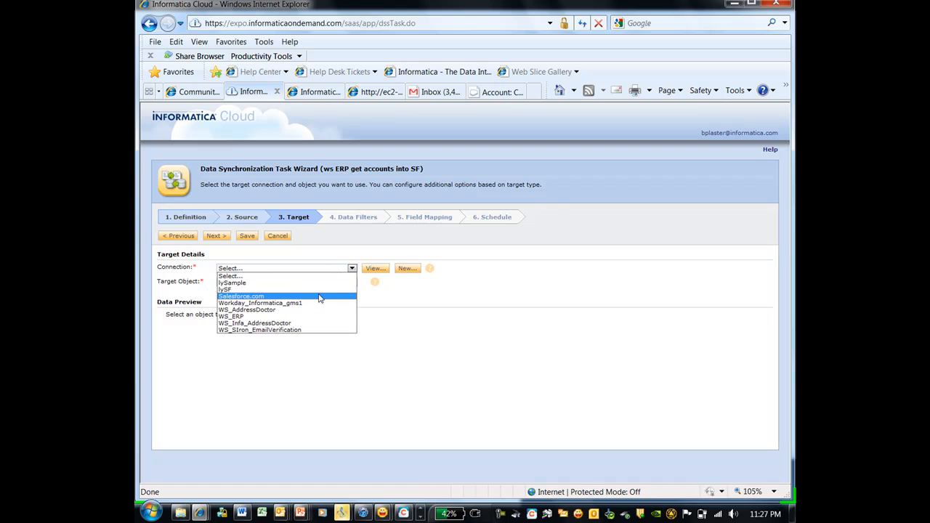
pyautogui.click(318, 295)
pyautogui.click(276, 287)
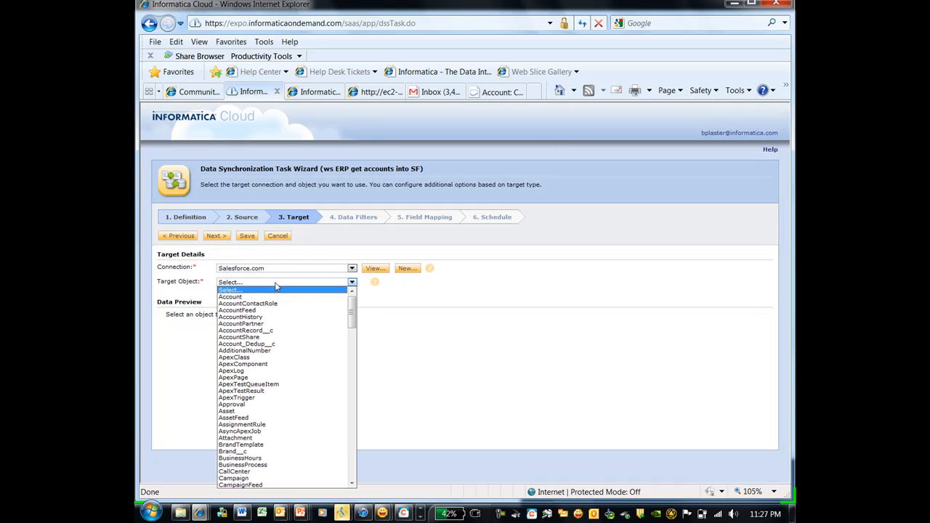
pyautogui.click(277, 299)
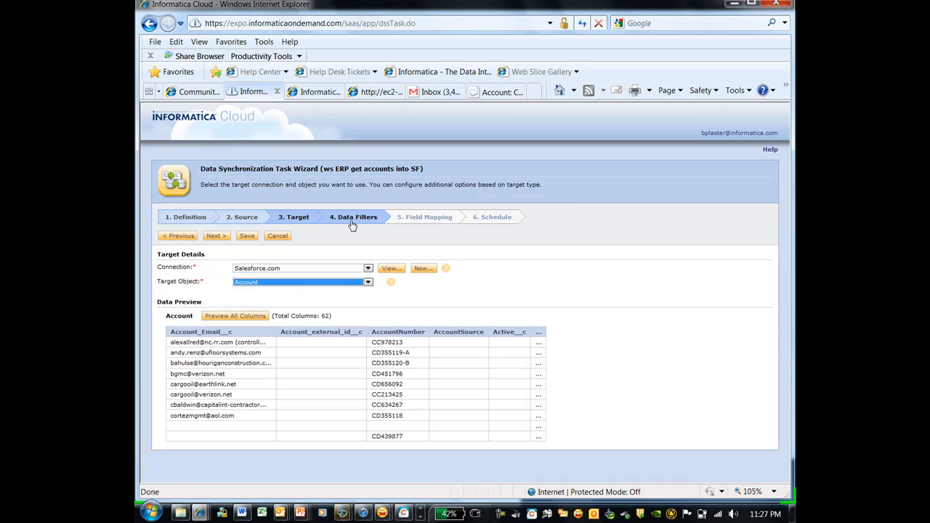
pyautogui.click(431, 220)
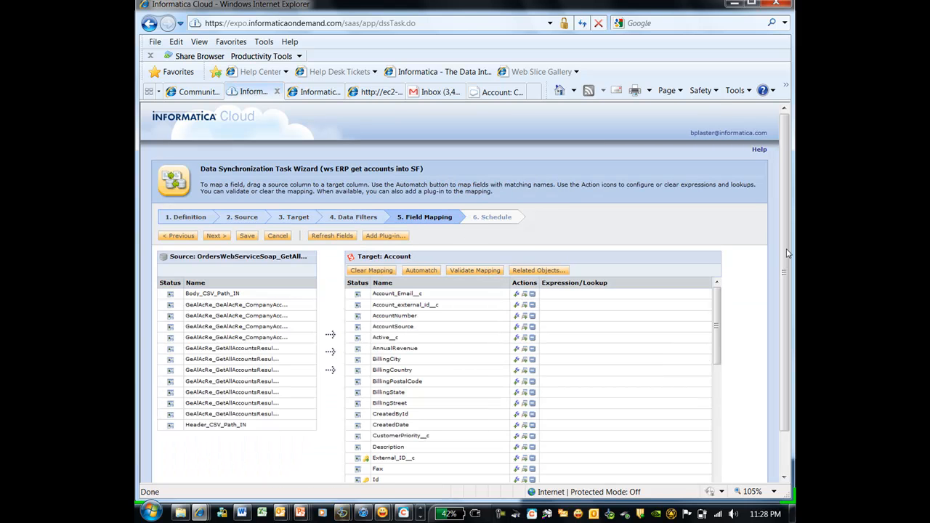
pyautogui.scroll(-1, 776, 307)
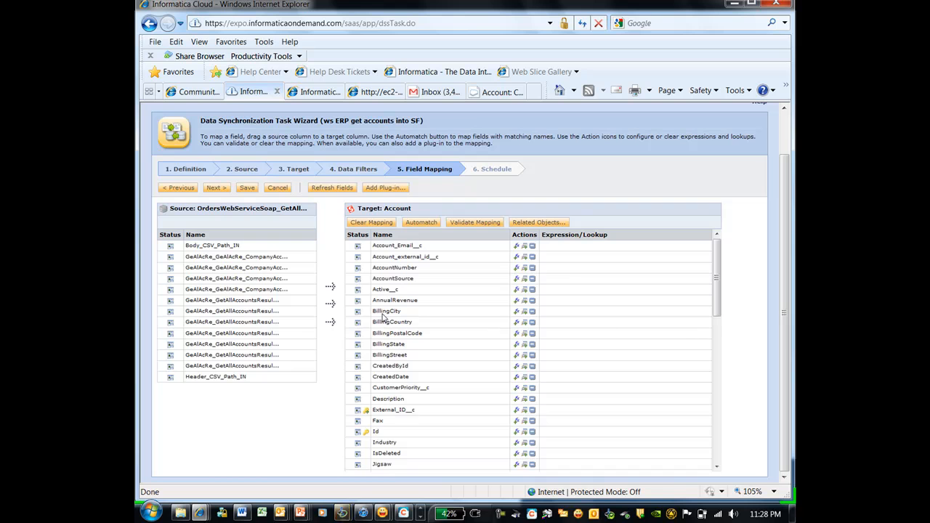
# Map source fields to BillingStreet, BillingCountry, BillingPostalCode and External_ID__c.
pyautogui.moveTo(169, 272)
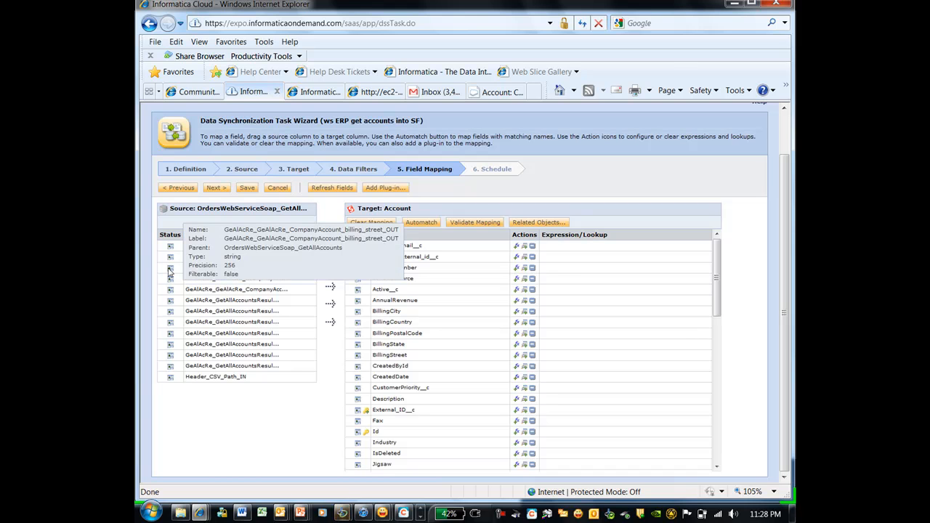
pyautogui.moveTo(187, 270); pyautogui.dragTo(420, 356)
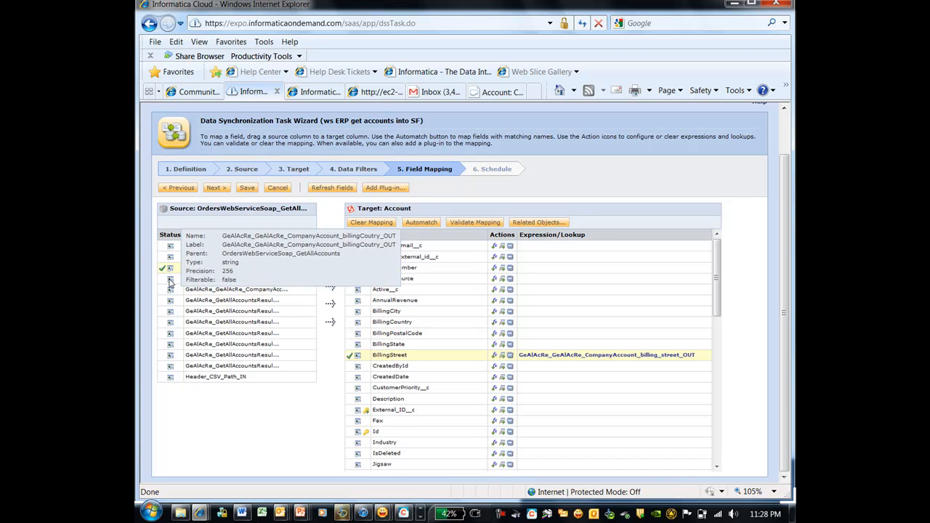
pyautogui.moveTo(211, 281); pyautogui.dragTo(412, 325)
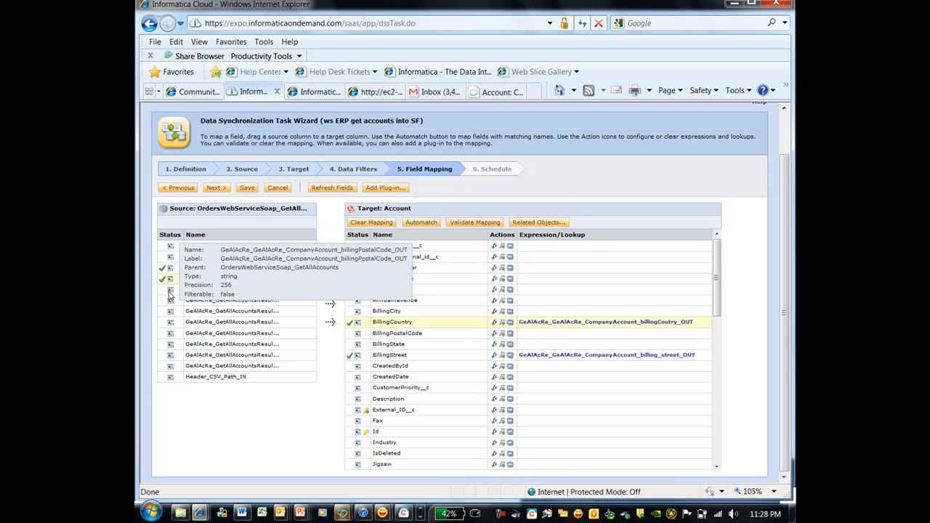
pyautogui.moveTo(204, 290); pyautogui.dragTo(407, 333)
pyautogui.moveTo(170, 306)
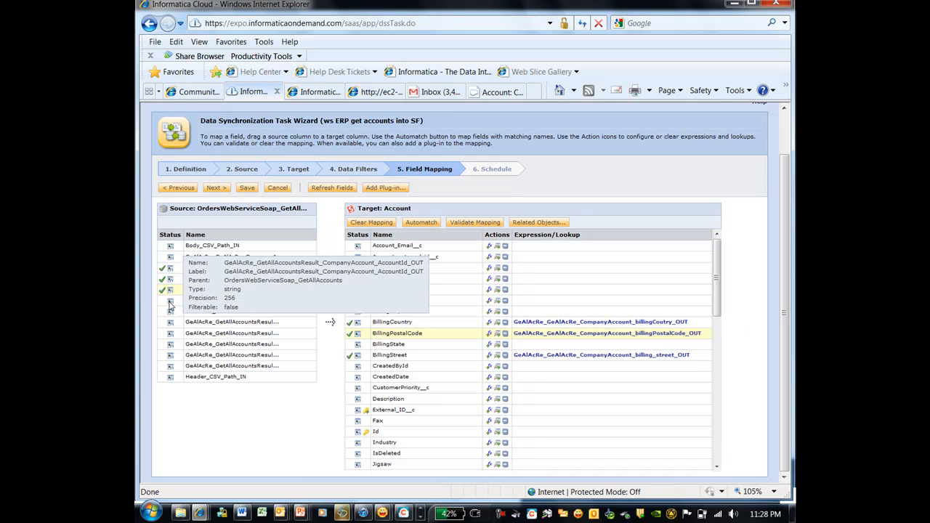
pyautogui.moveTo(222, 304); pyautogui.dragTo(392, 410)
# Map the account name to Name and concatenated area code and phone number to Phone.
pyautogui.moveTo(169, 314)
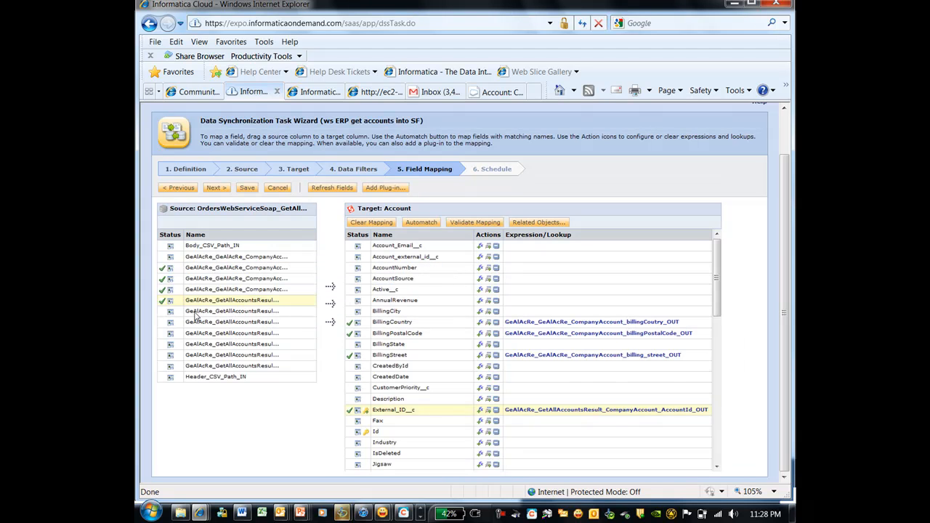
pyautogui.moveTo(715, 302); pyautogui.dragTo(714, 346)
pyautogui.moveTo(201, 315); pyautogui.dragTo(397, 396)
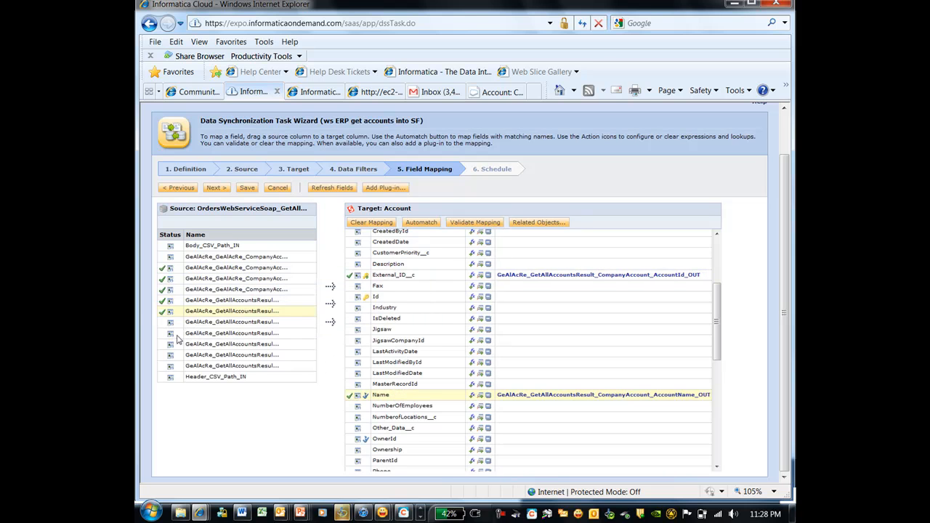
pyautogui.scroll(-2, 709, 363)
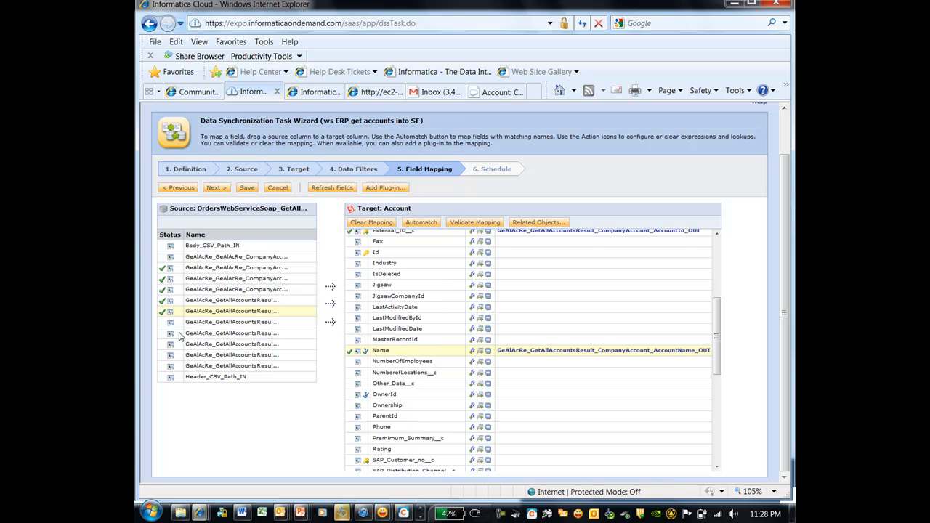
pyautogui.moveTo(174, 332); pyautogui.dragTo(383, 428)
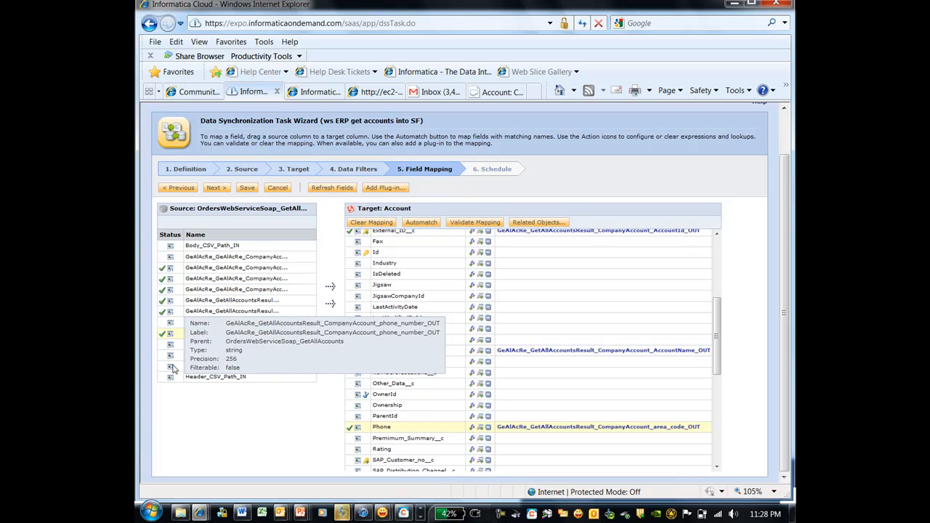
pyautogui.moveTo(188, 367); pyautogui.dragTo(448, 431)
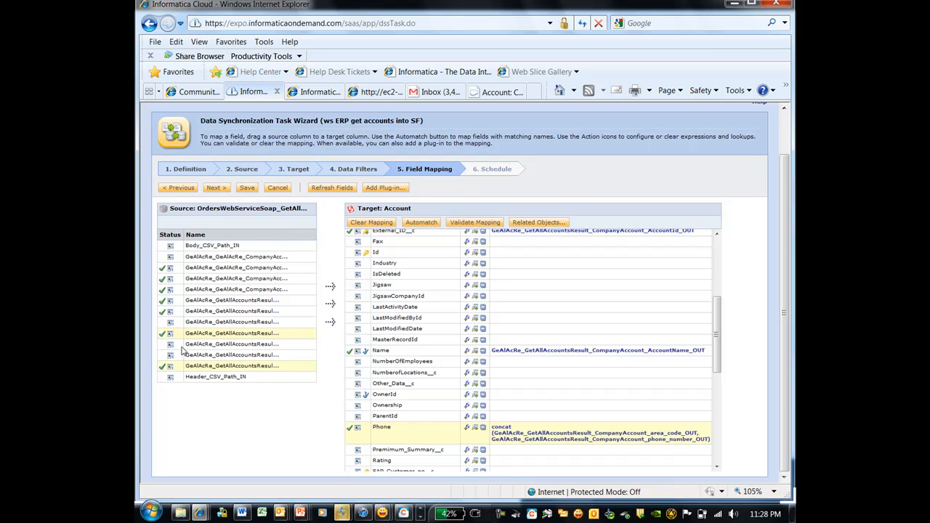
# Map the billing city and state to BillingCity and BillingState, then save the task.
pyautogui.moveTo(170, 348)
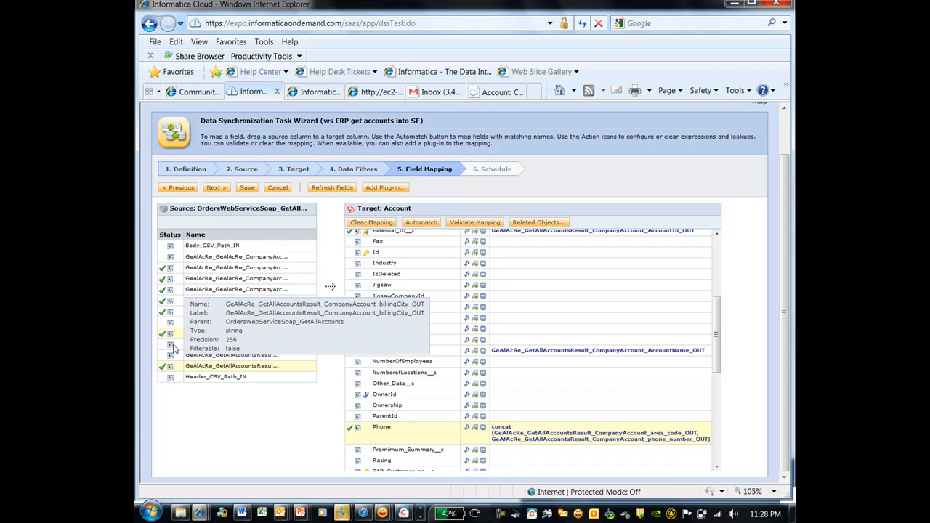
pyautogui.scroll(4, 719, 329)
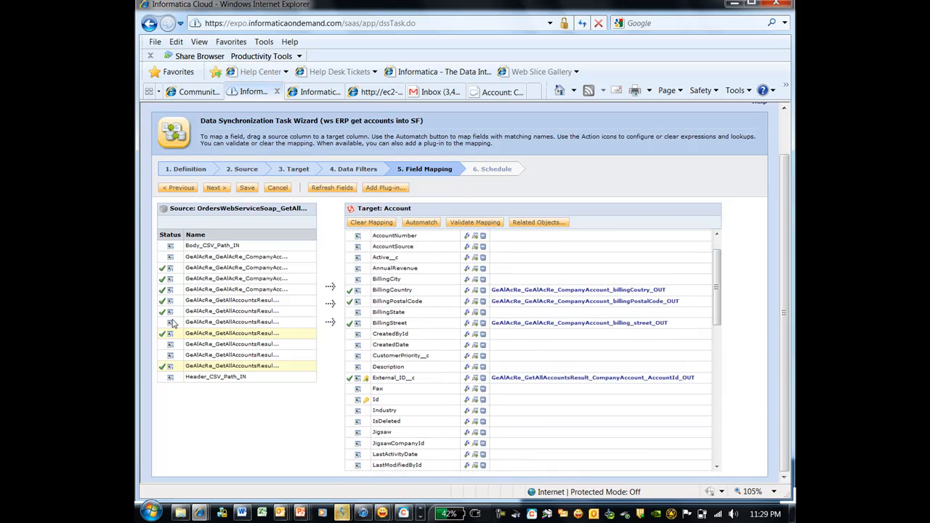
pyautogui.moveTo(171, 325)
pyautogui.moveTo(173, 349); pyautogui.dragTo(414, 283)
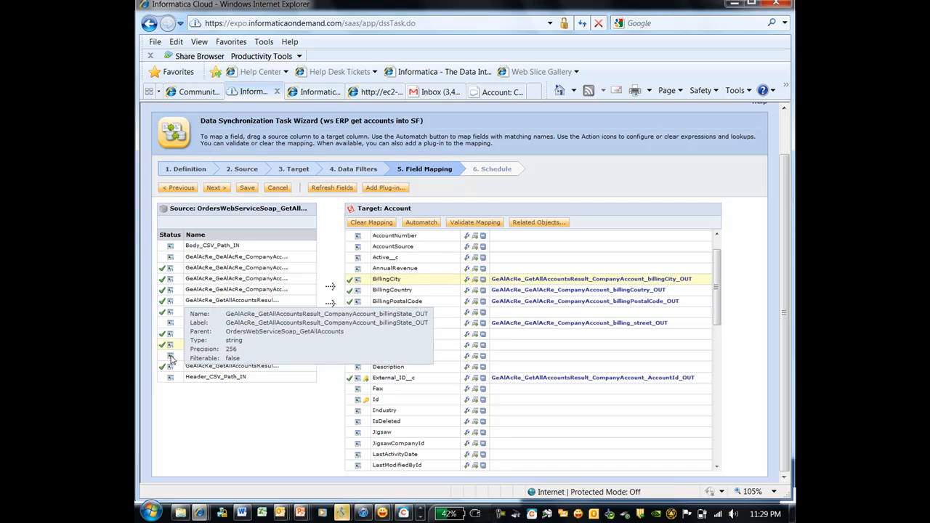
pyautogui.moveTo(210, 359); pyautogui.dragTo(428, 315)
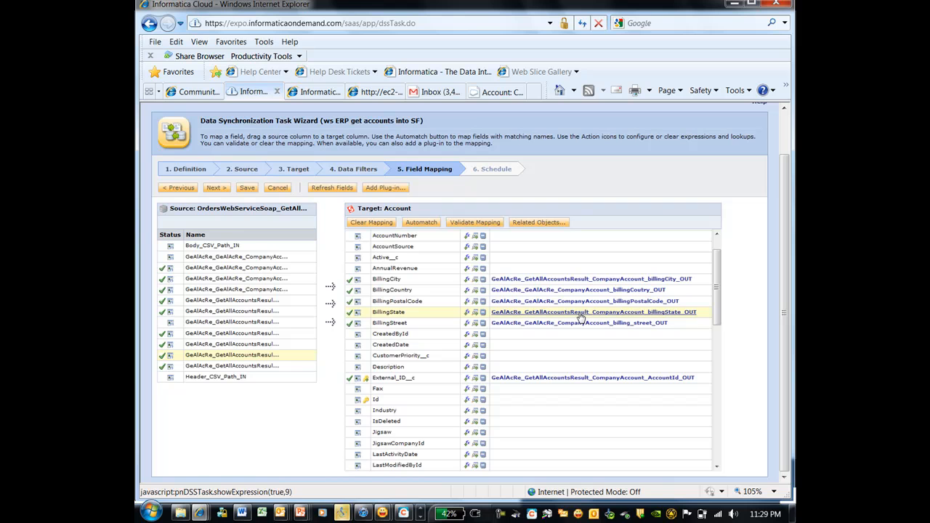
pyautogui.moveTo(168, 331)
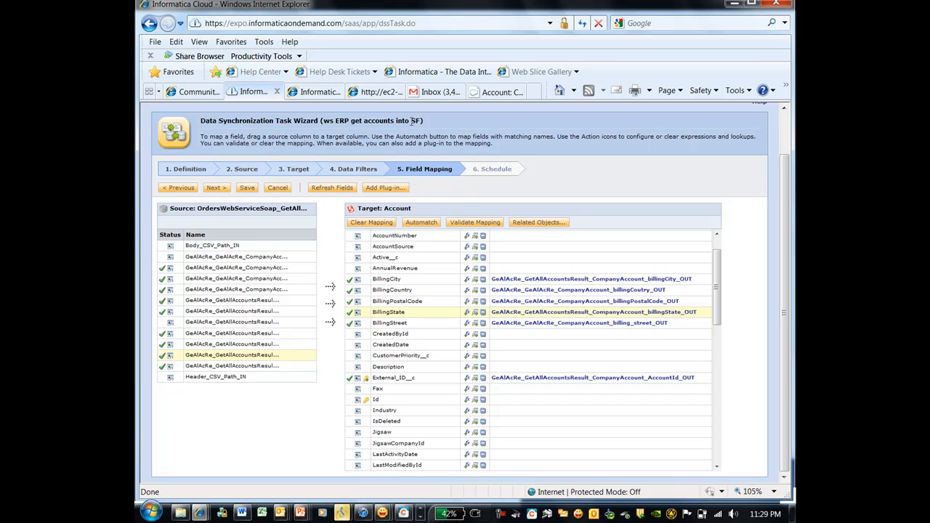
pyautogui.click(246, 188)
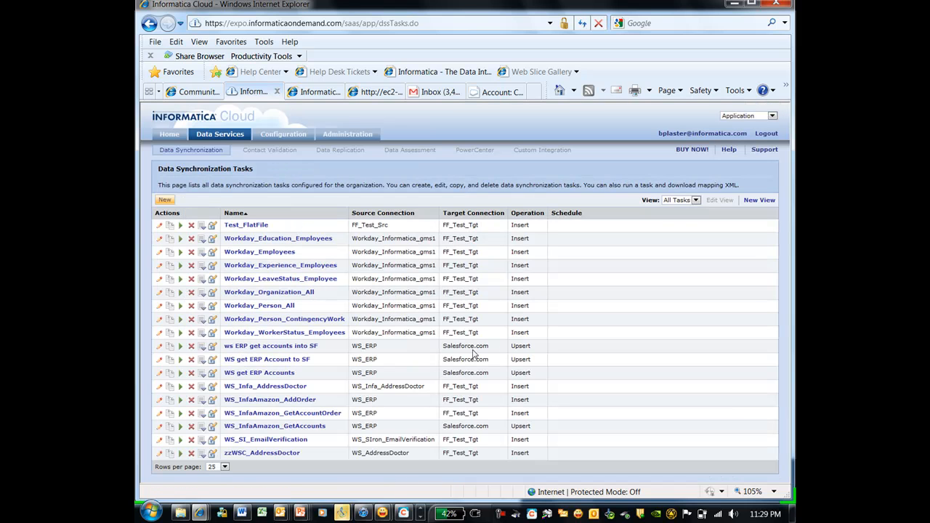
# Run 'ws ERP get accounts into SF' and confirm Success with 12 rows and 0 errors.
pyautogui.click(180, 346)
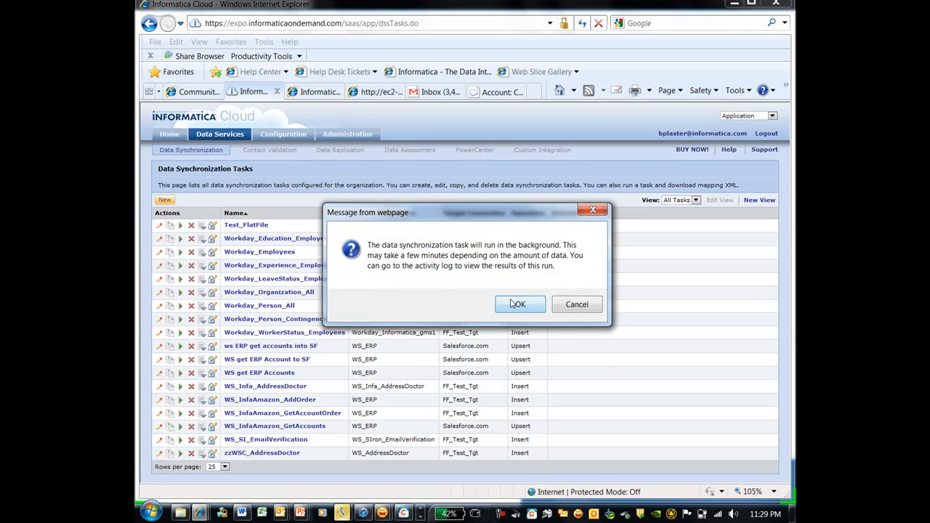
pyautogui.click(517, 304)
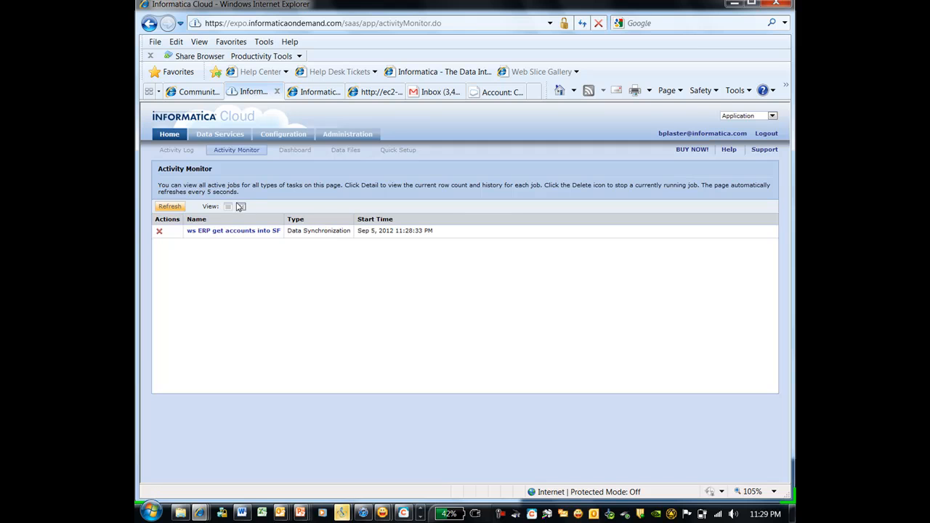
pyautogui.click(241, 207)
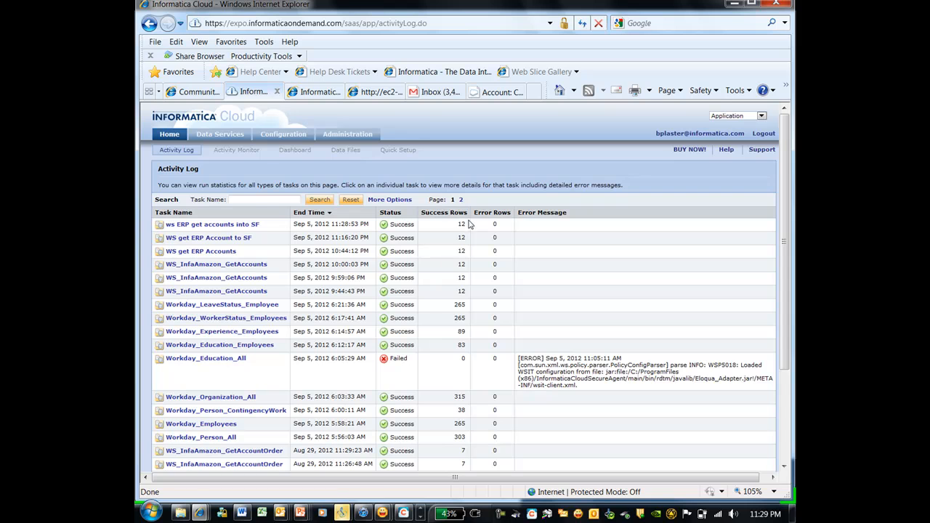
pyautogui.click(500, 91)
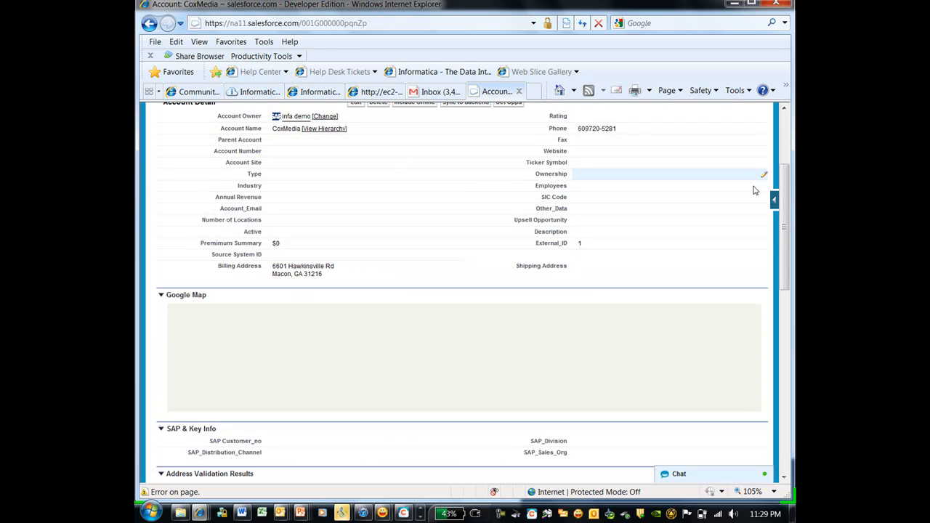
pyautogui.scroll(4, 378, 178)
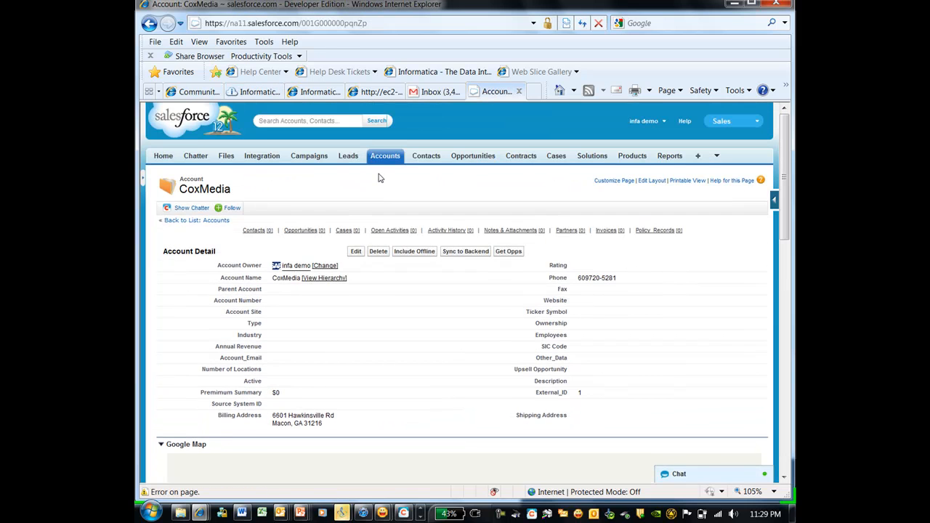
pyautogui.click(583, 23)
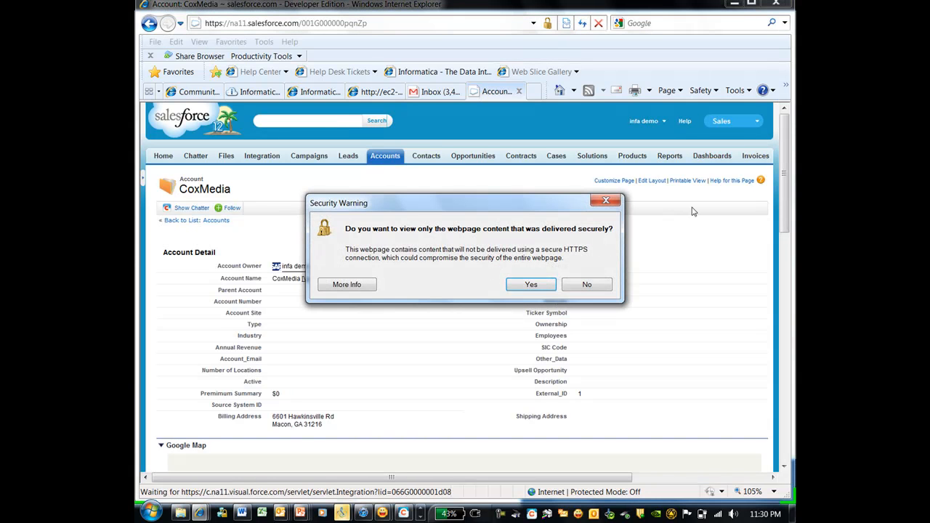
pyautogui.click(531, 285)
pyautogui.moveTo(782, 163); pyautogui.dragTo(782, 276)
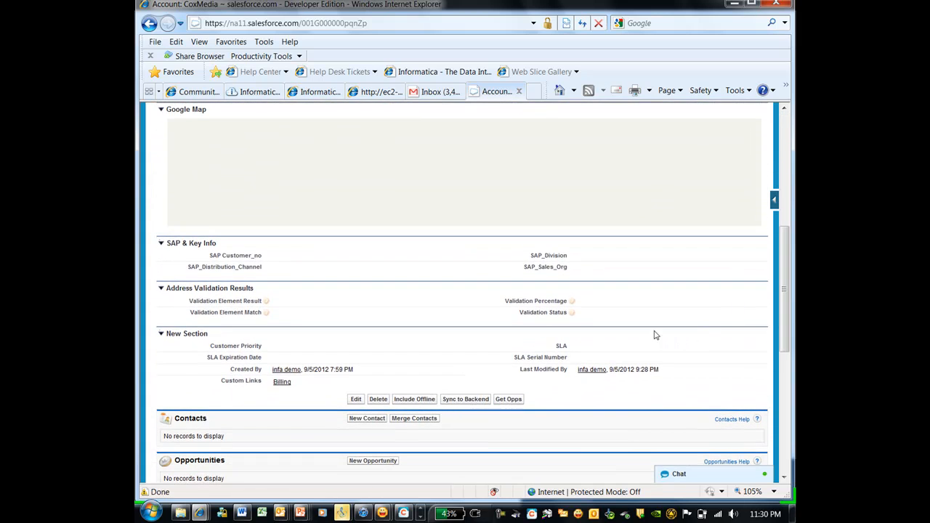
pyautogui.moveTo(608, 370); pyautogui.dragTo(658, 370)
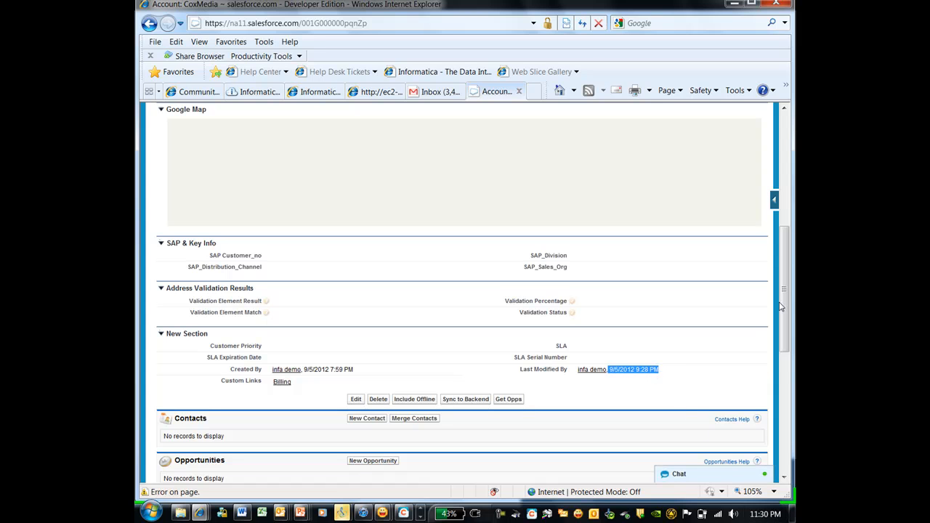
pyautogui.moveTo(785, 254); pyautogui.dragTo(784, 185)
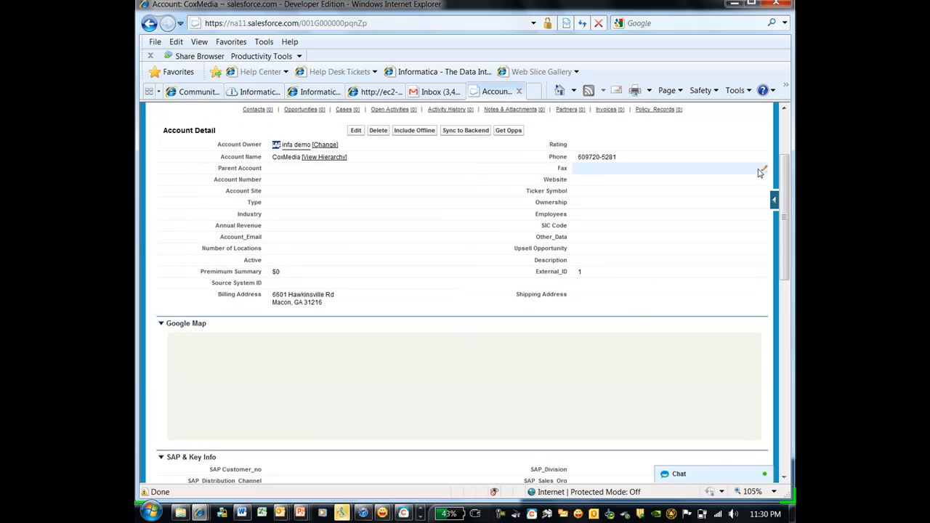
# Open the WS_InfaAmazon_GetAccountOrder task from an earlier activity-log run and start editing it.
pyautogui.click(248, 92)
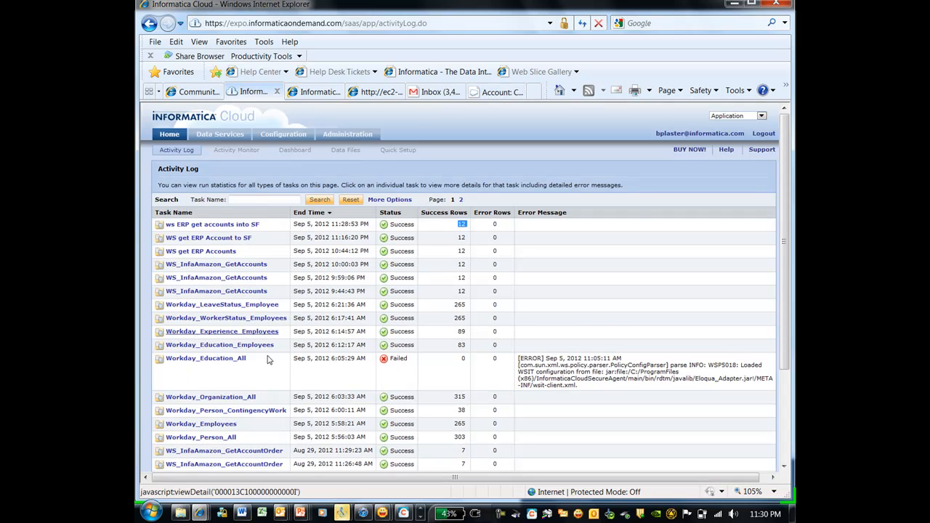
pyautogui.scroll(-3, 786, 218)
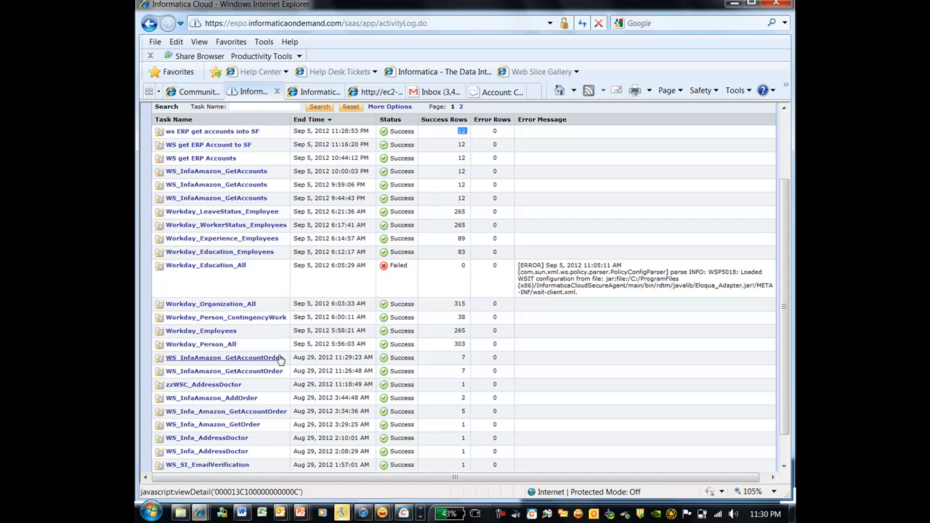
pyautogui.click(190, 372)
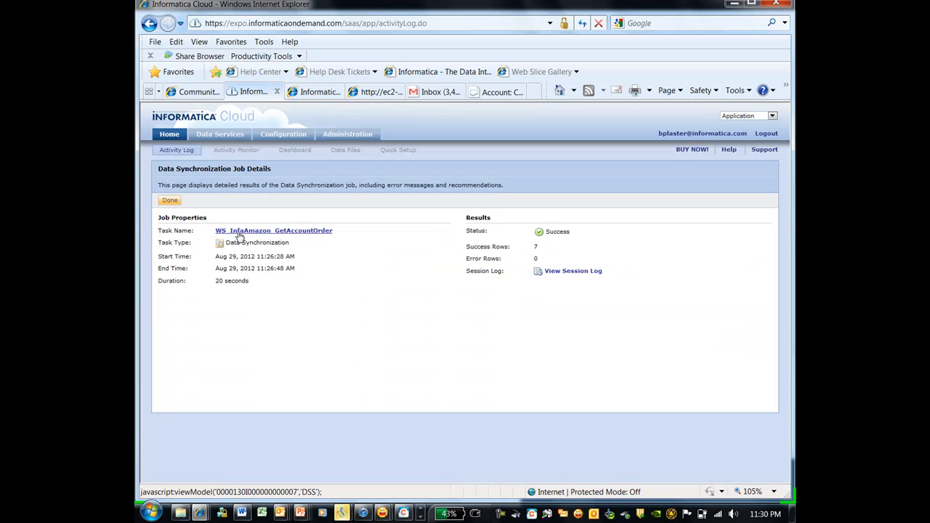
pyautogui.click(239, 231)
pyautogui.click(167, 202)
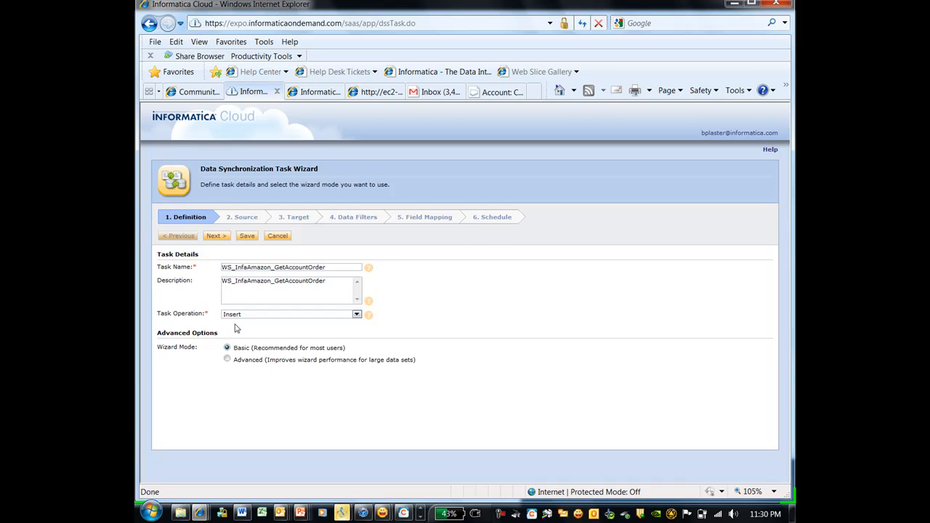
# Check the getAccountOrders source and CSV target, then open the AccountId filter under Data Filters.
pyautogui.click(246, 218)
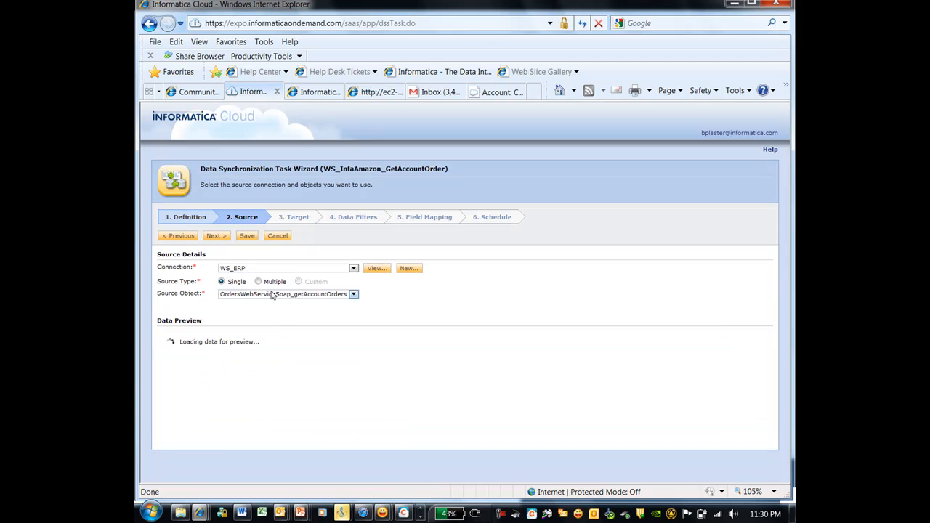
pyautogui.click(354, 295)
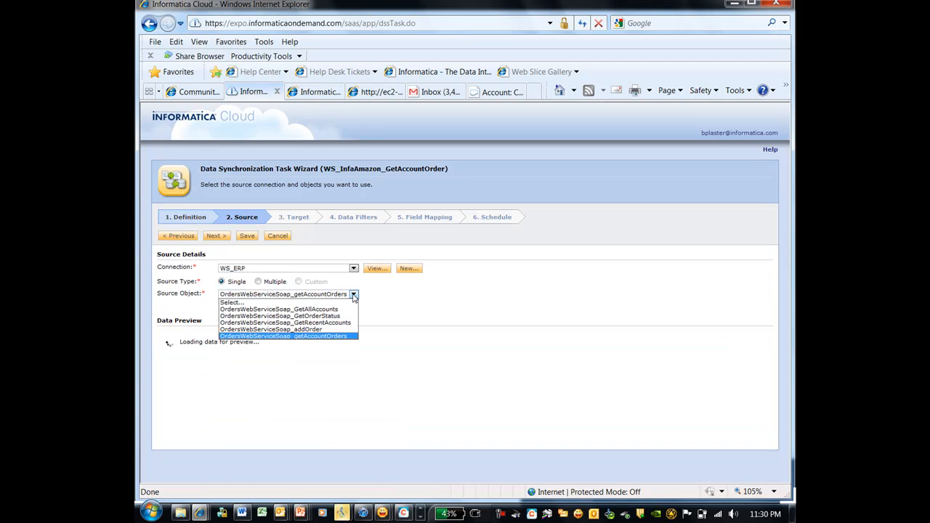
pyautogui.click(393, 307)
pyautogui.click(287, 220)
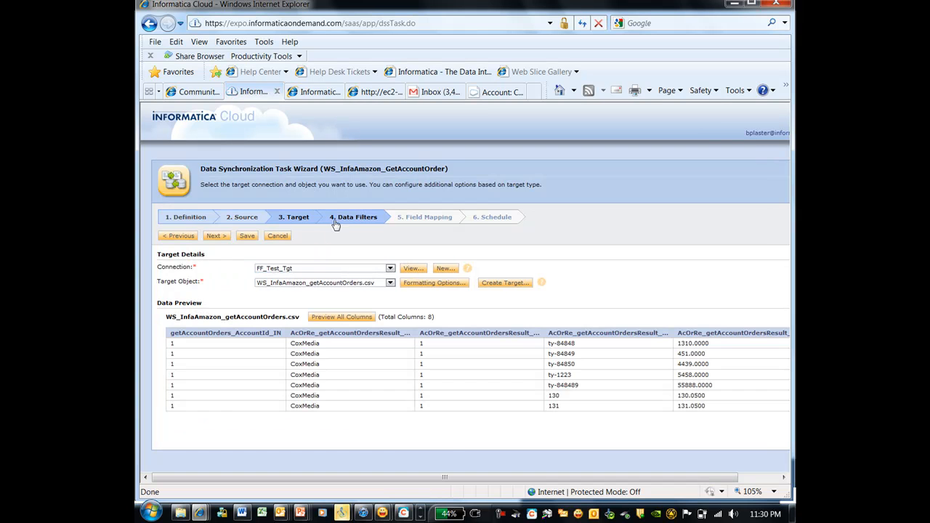
pyautogui.click(350, 218)
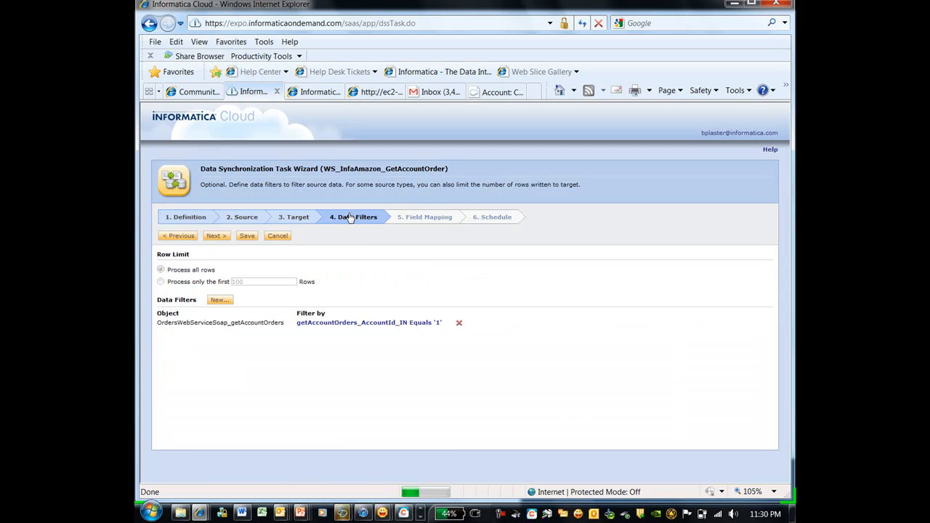
pyautogui.click(405, 325)
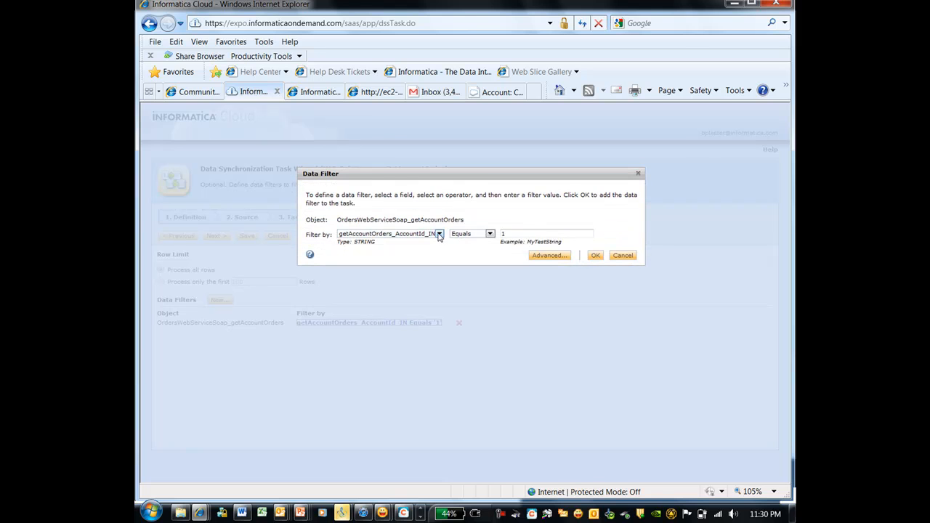
# Keep the getAccountOrders_AccountId_IN equals '1' filter, review the field mapping, and finish the wizard.
pyautogui.click(439, 235)
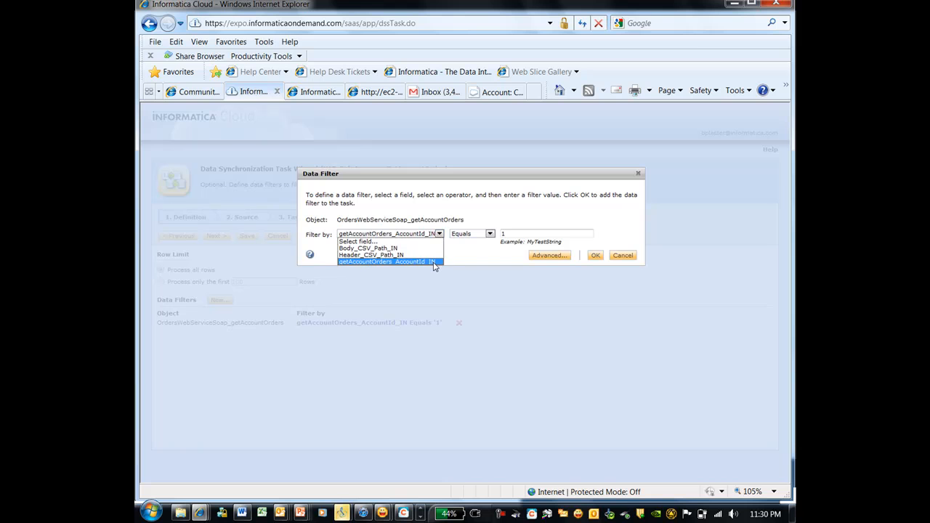
pyautogui.click(434, 262)
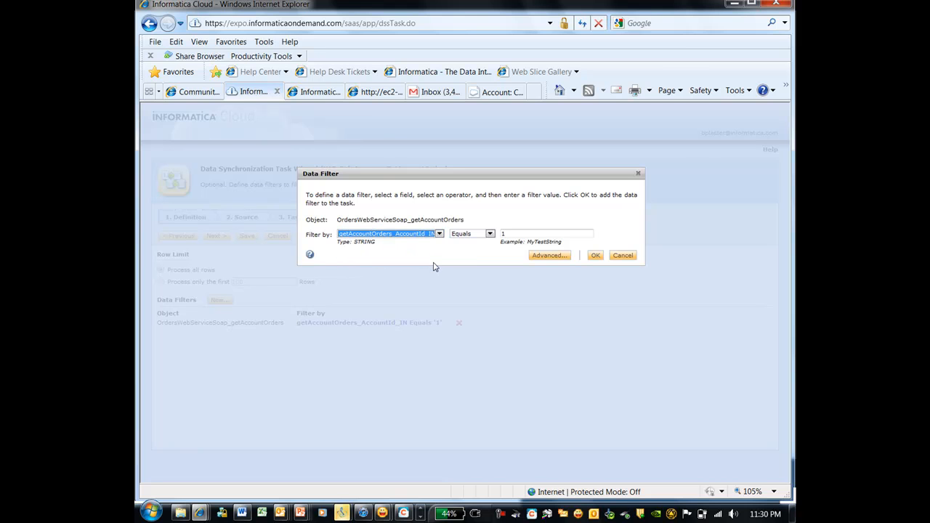
pyautogui.doubleClick(509, 234)
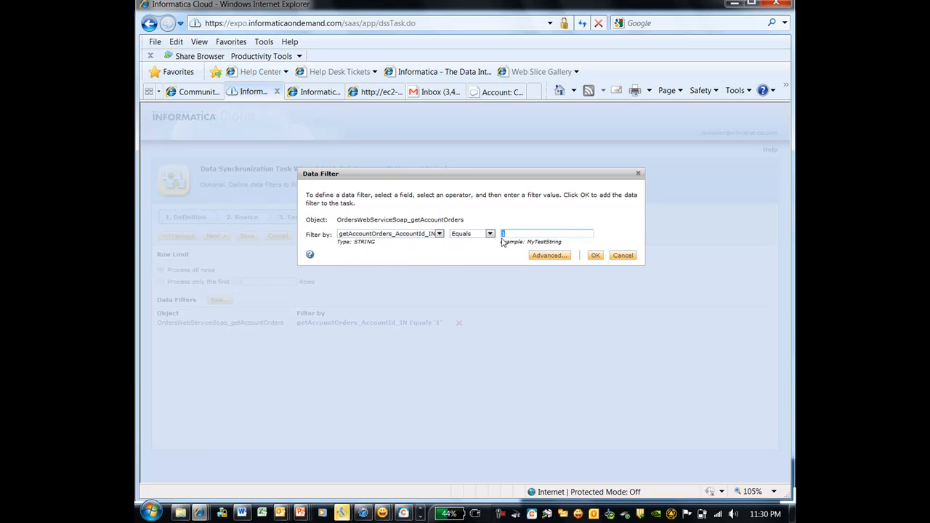
pyautogui.click(596, 255)
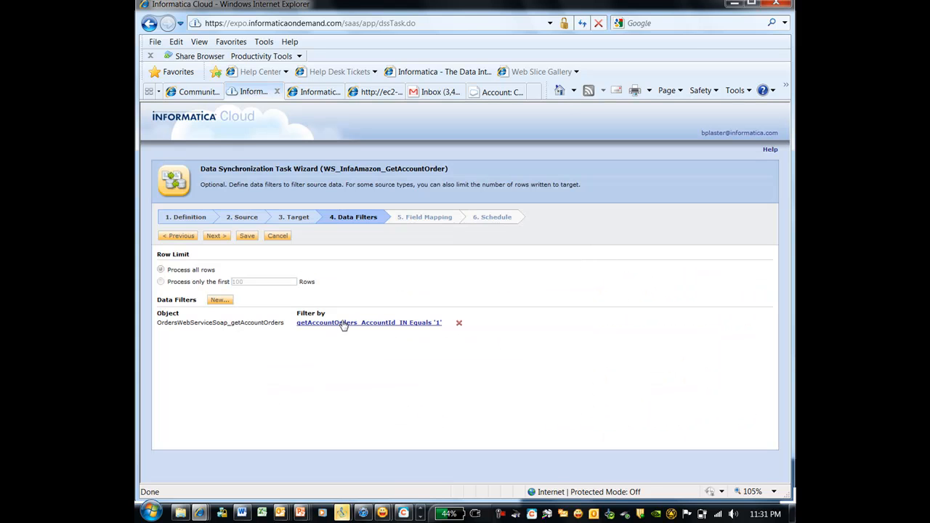
pyautogui.click(428, 218)
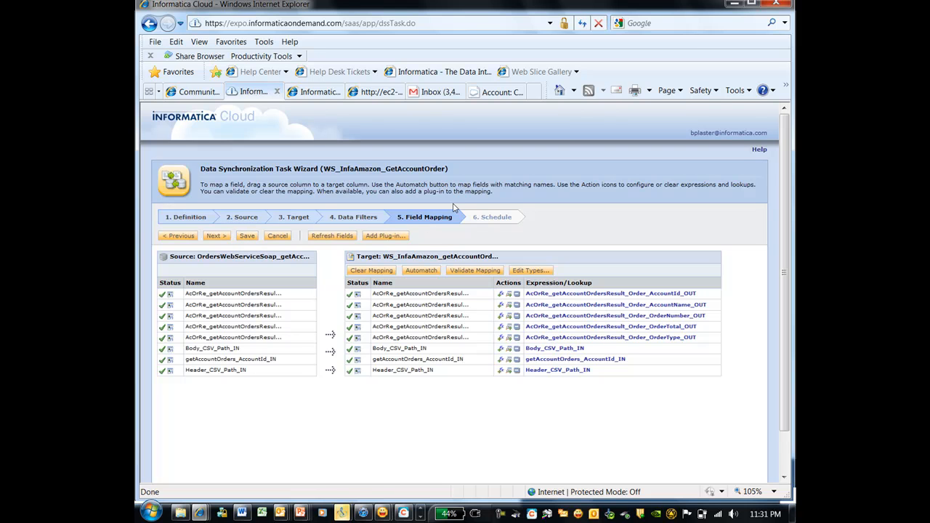
pyautogui.click(488, 218)
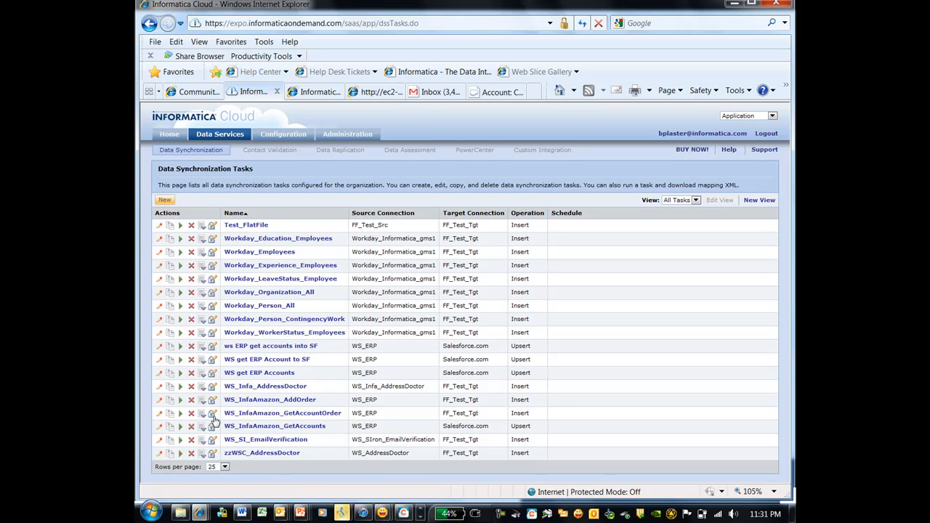
# Run WS_InfaAmazon_GetAccountOrder and confirm its new Success entry with 7 rows.
pyautogui.click(180, 413)
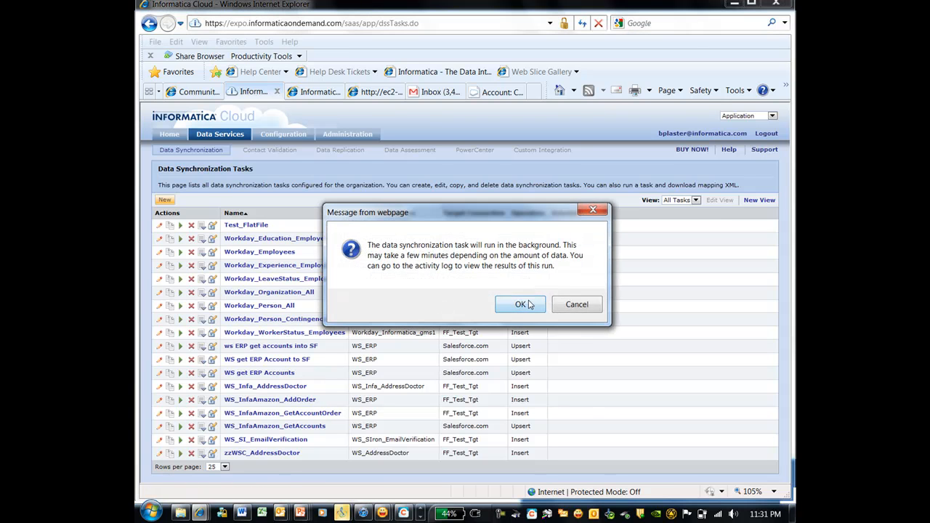
pyautogui.click(524, 304)
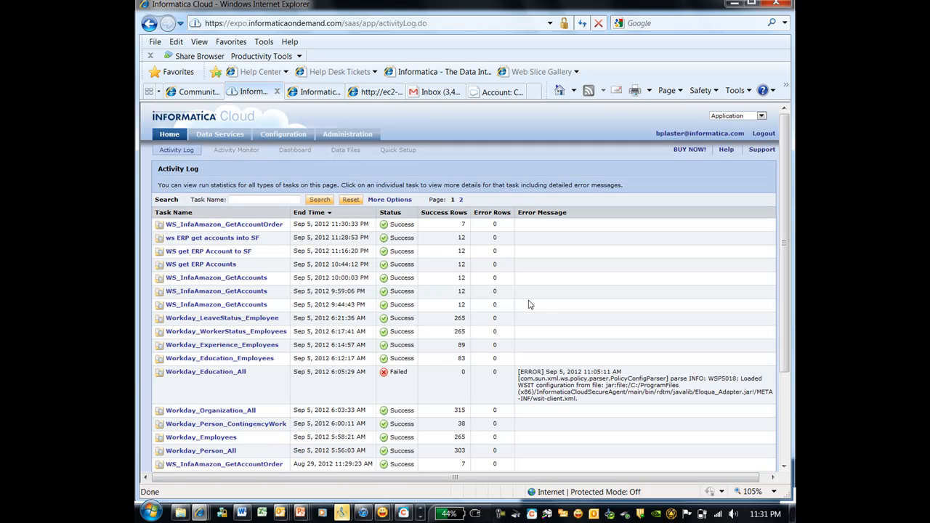
pyautogui.moveTo(481, 230); pyautogui.dragTo(382, 225)
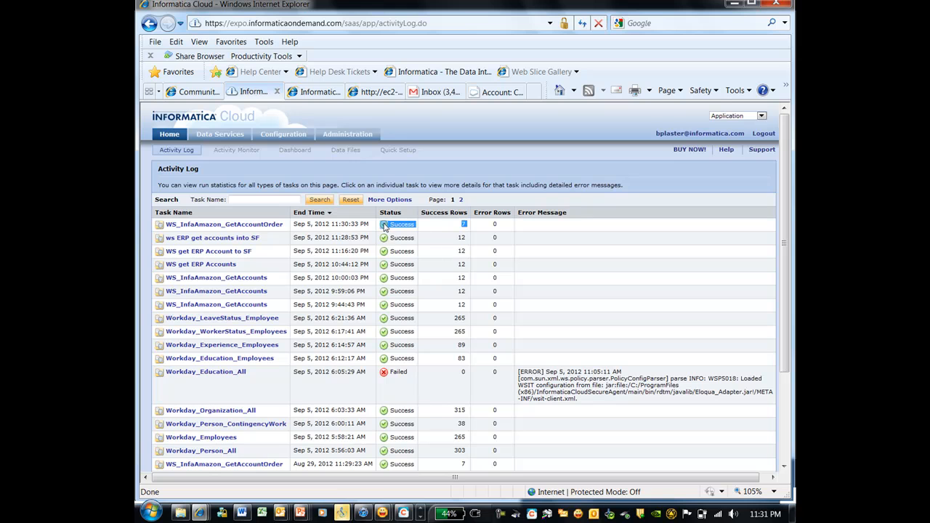
pyautogui.click(421, 514)
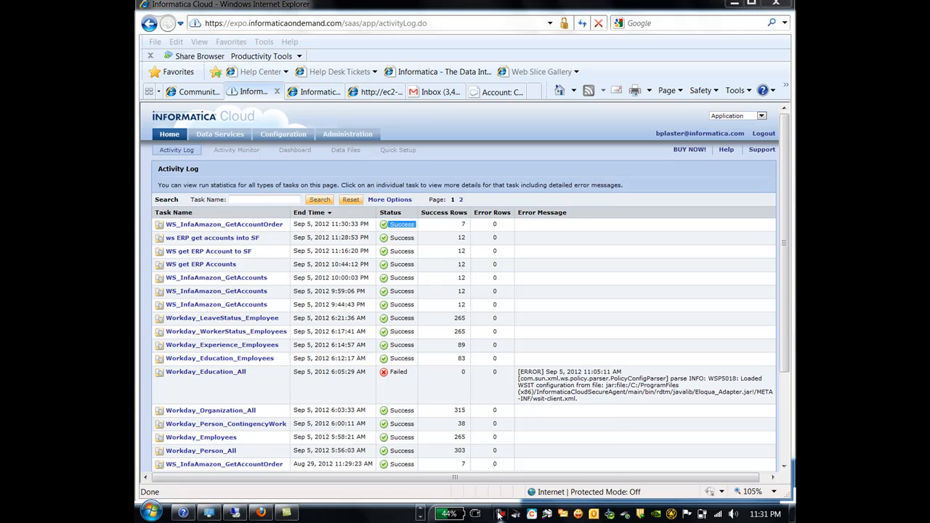